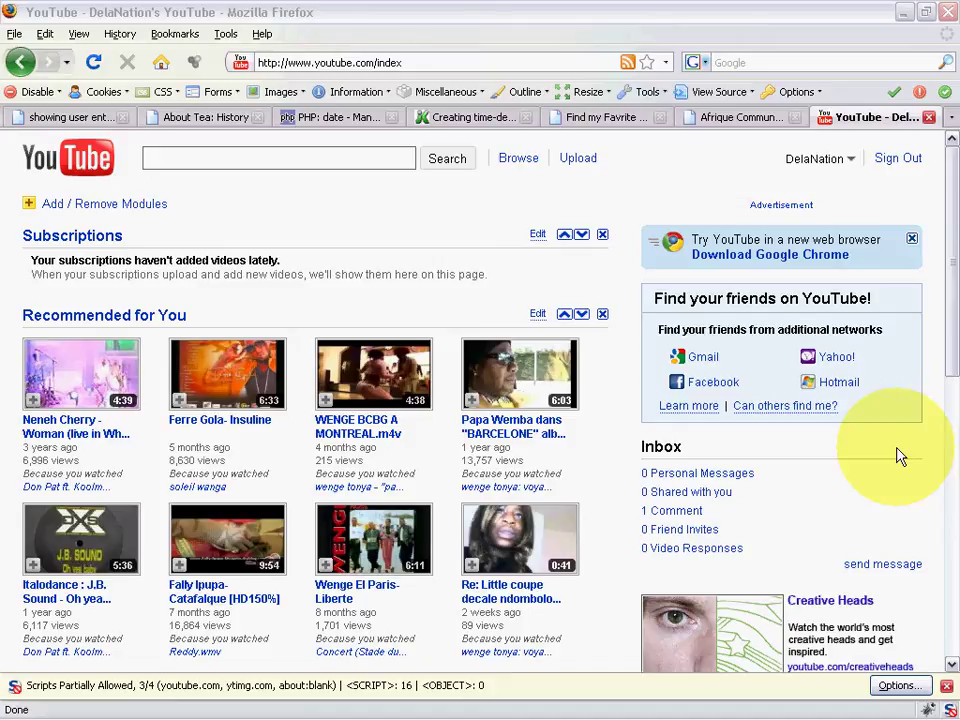
Bring up the concert music folder window and start Windows Movie Maker
click(340, 678)
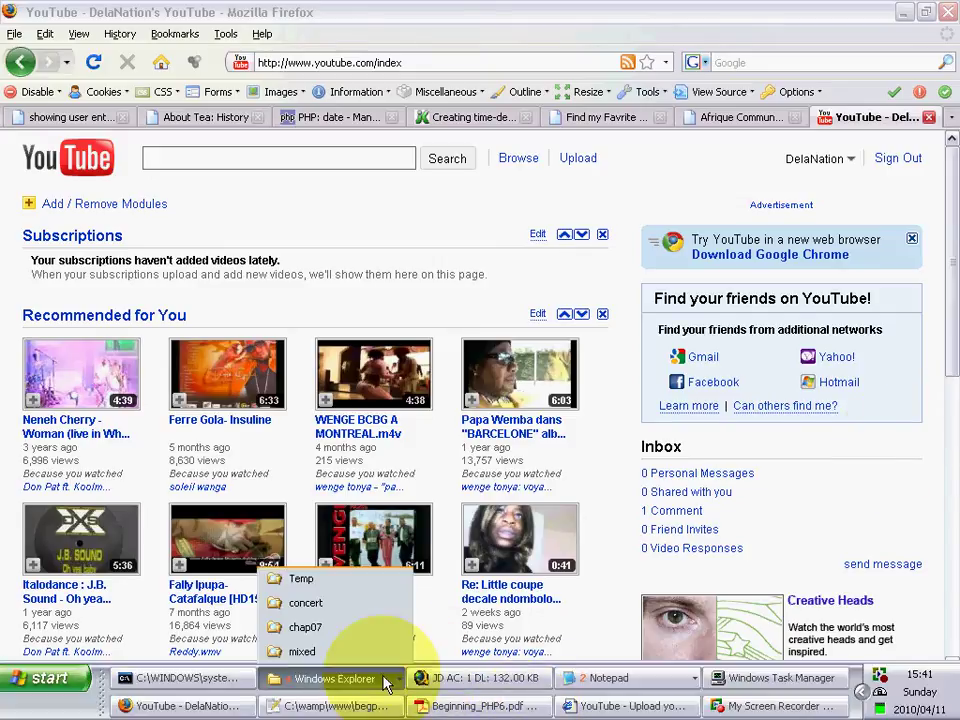
click(339, 606)
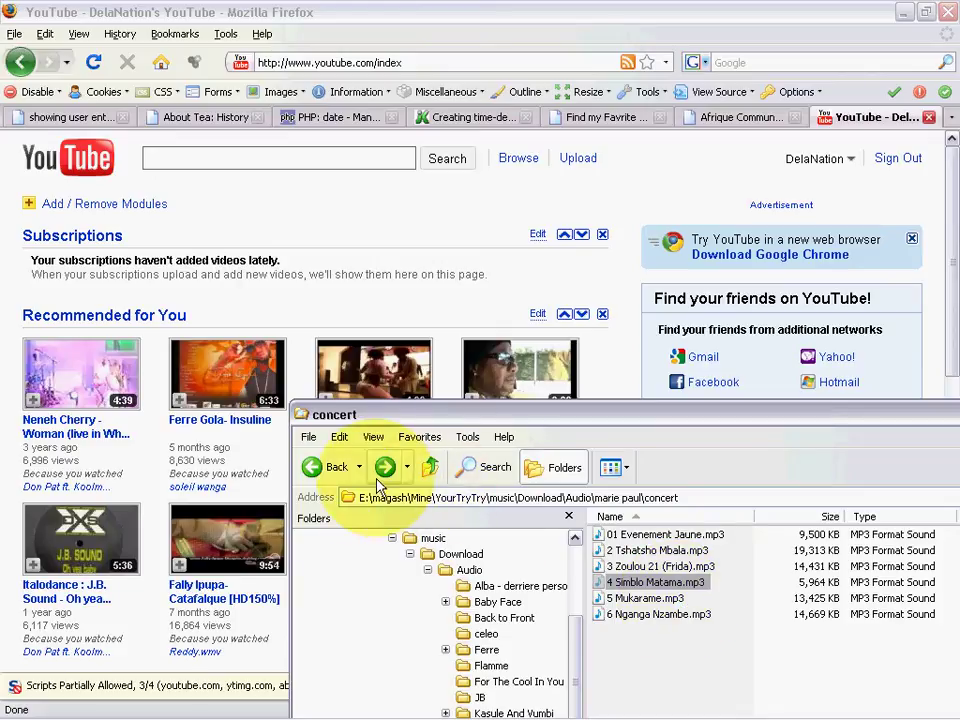
mouse_move(50, 705)
click(50, 680)
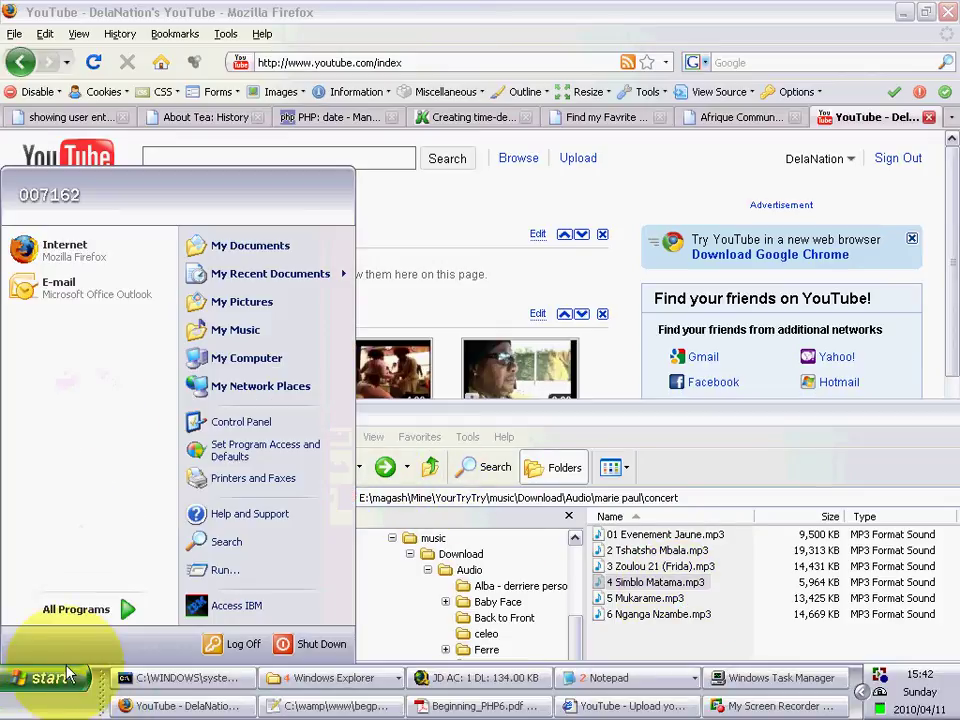
click(76, 609)
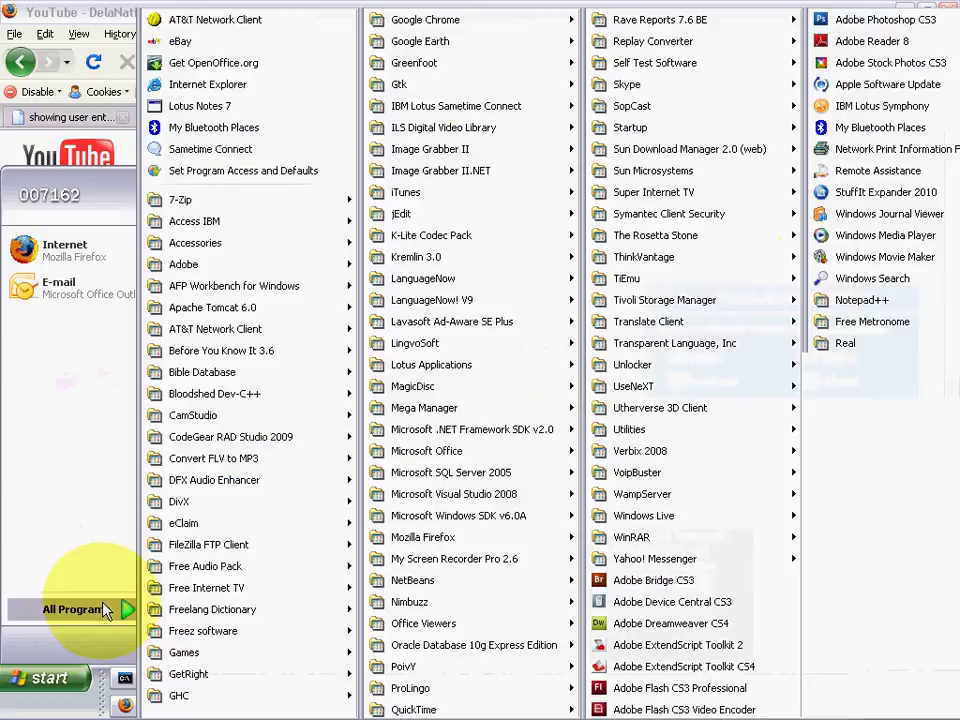
click(885, 258)
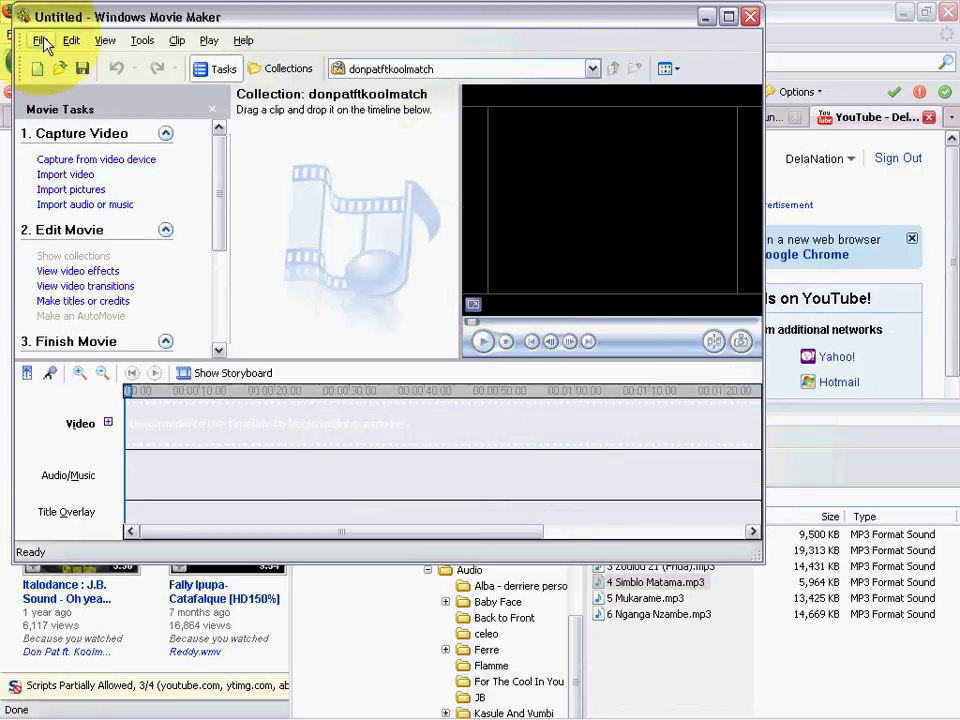
Import the audio file 4 Simblo Matama.mp3 from the concert folder into the Movie Maker collection
click(818, 464)
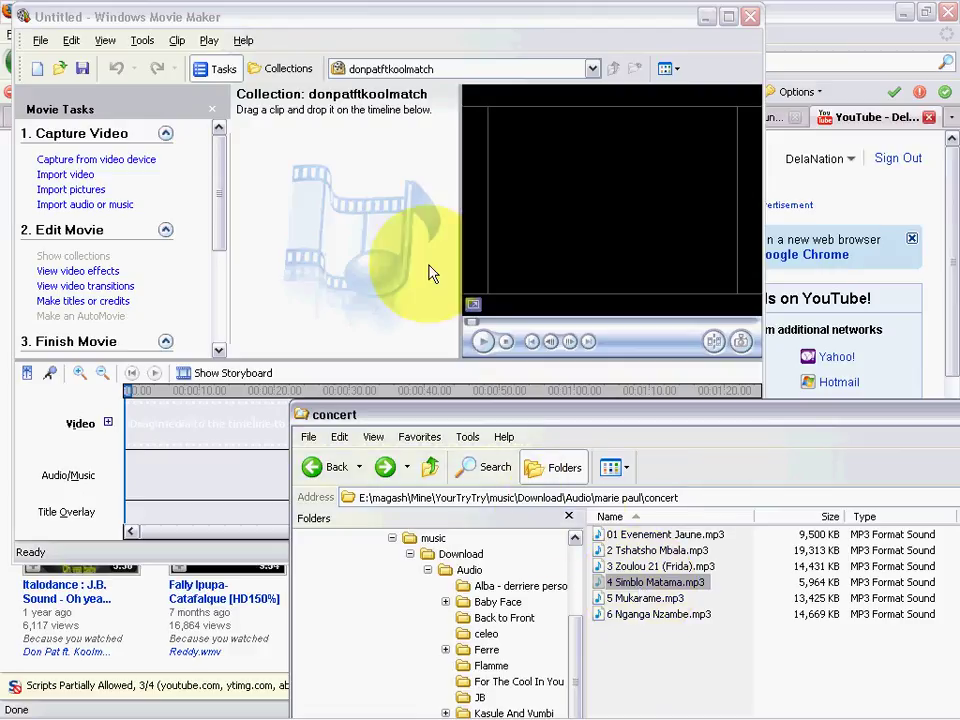
click(343, 23)
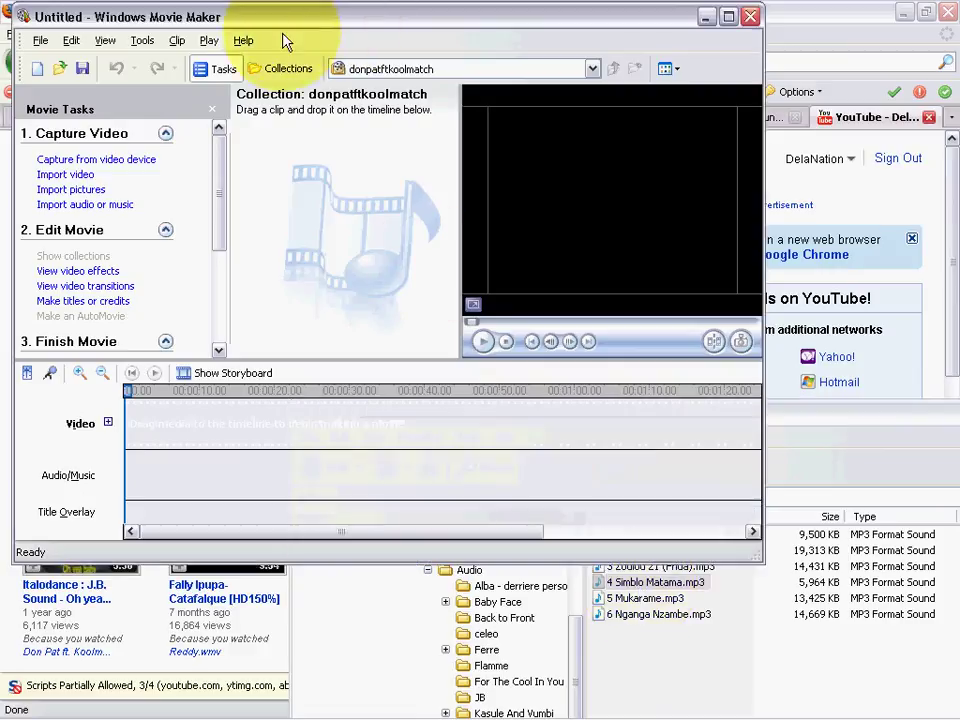
click(39, 42)
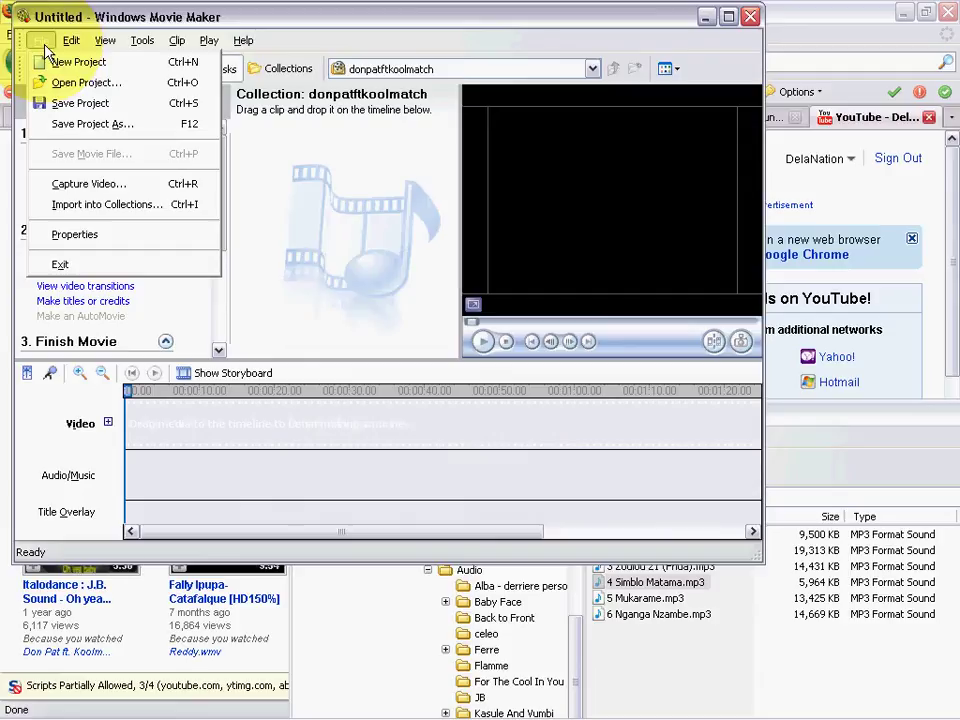
click(115, 212)
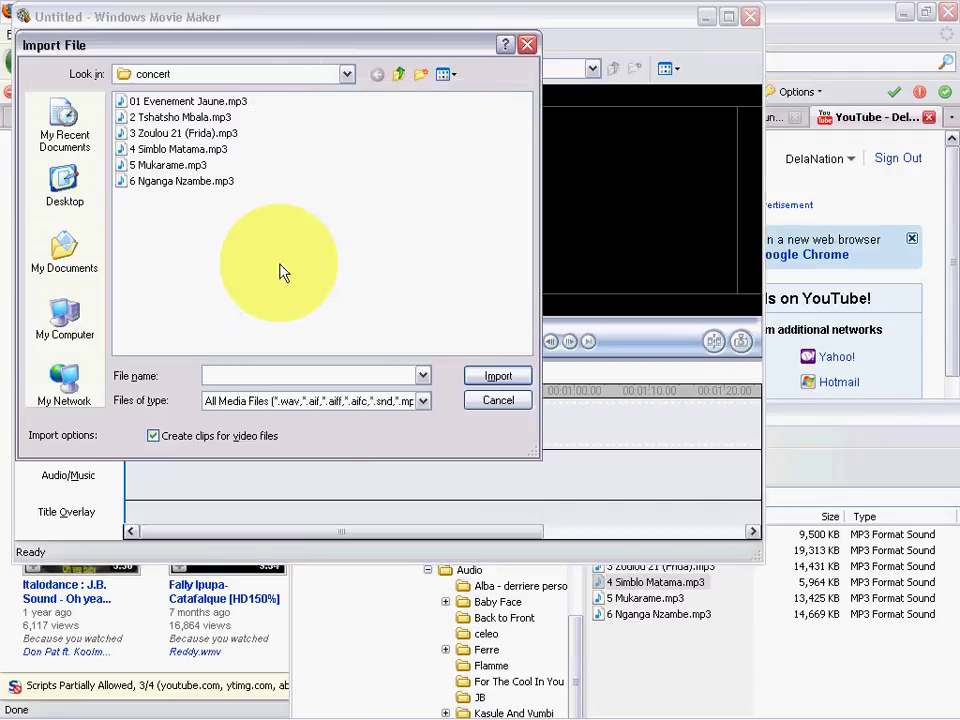
drag(365, 50, 449, 165)
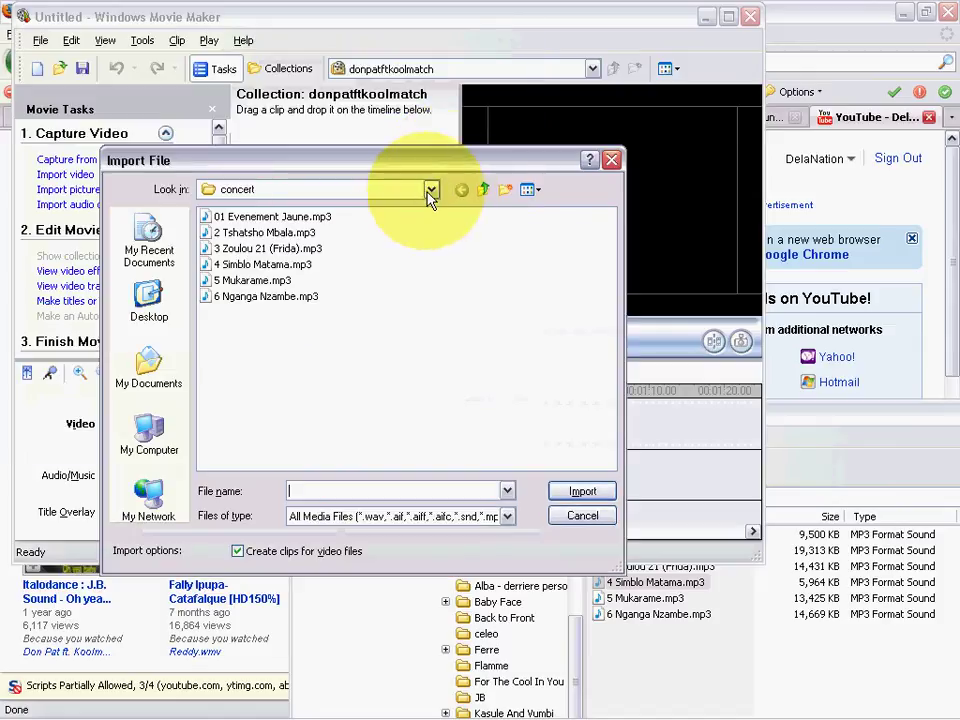
click(430, 191)
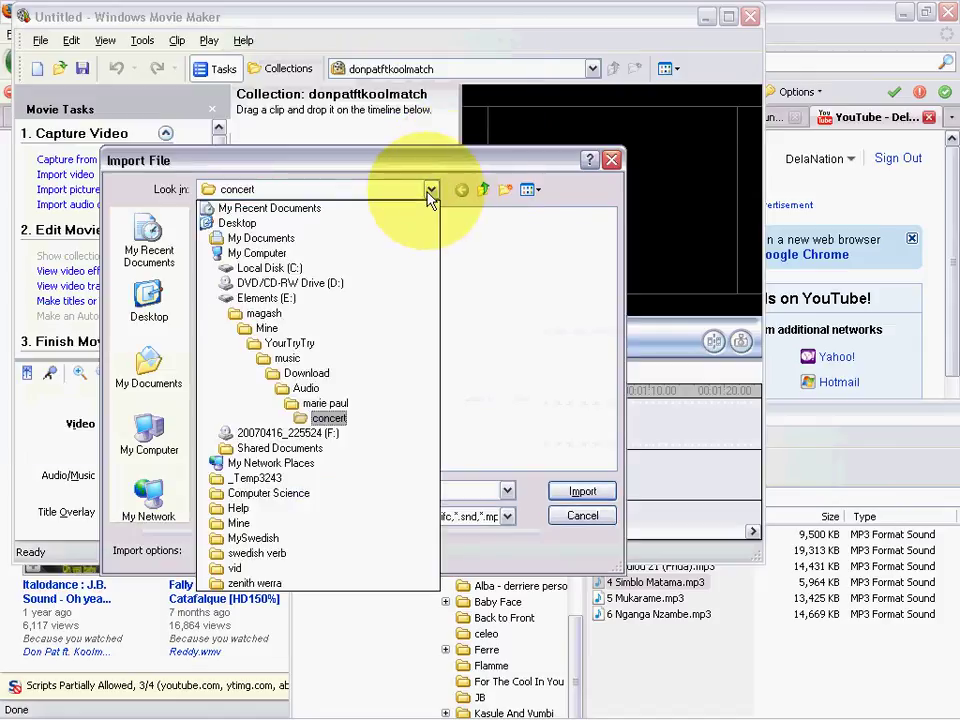
click(430, 191)
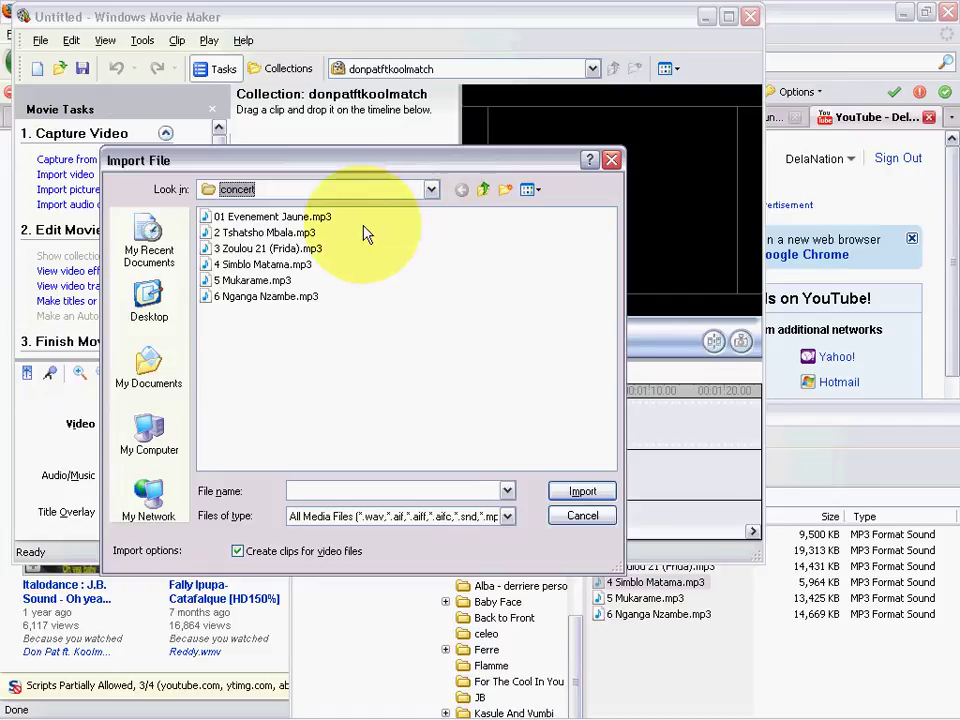
click(301, 264)
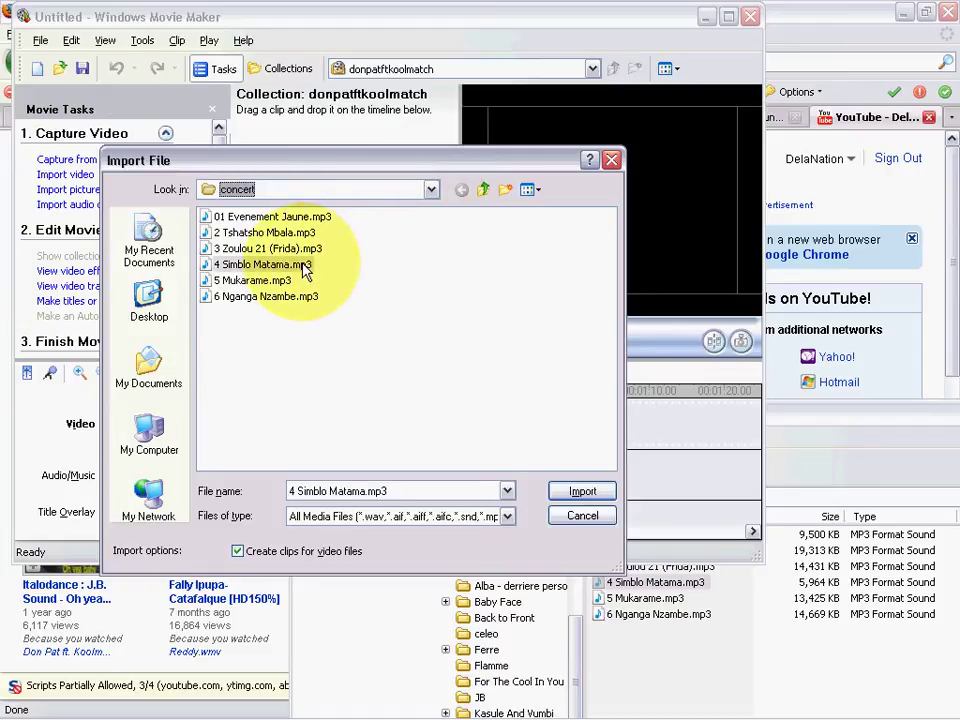
click(583, 492)
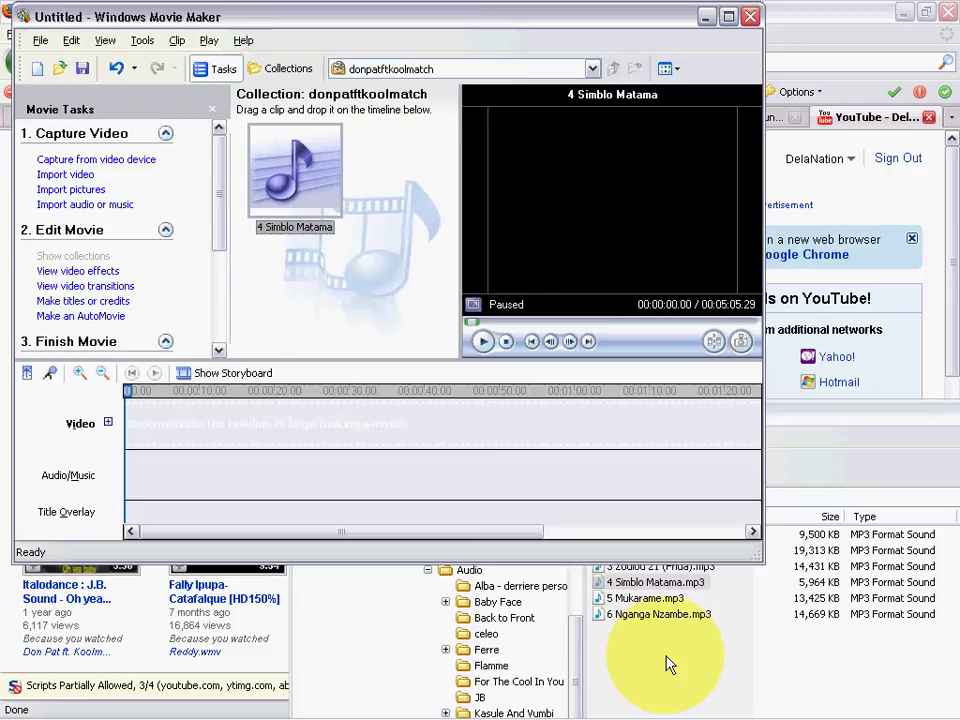
Bring up the Temp folder in a smaller window, minimize the concert folder window and select post-1647-1251584978.jpg
mouse_move(425, 688)
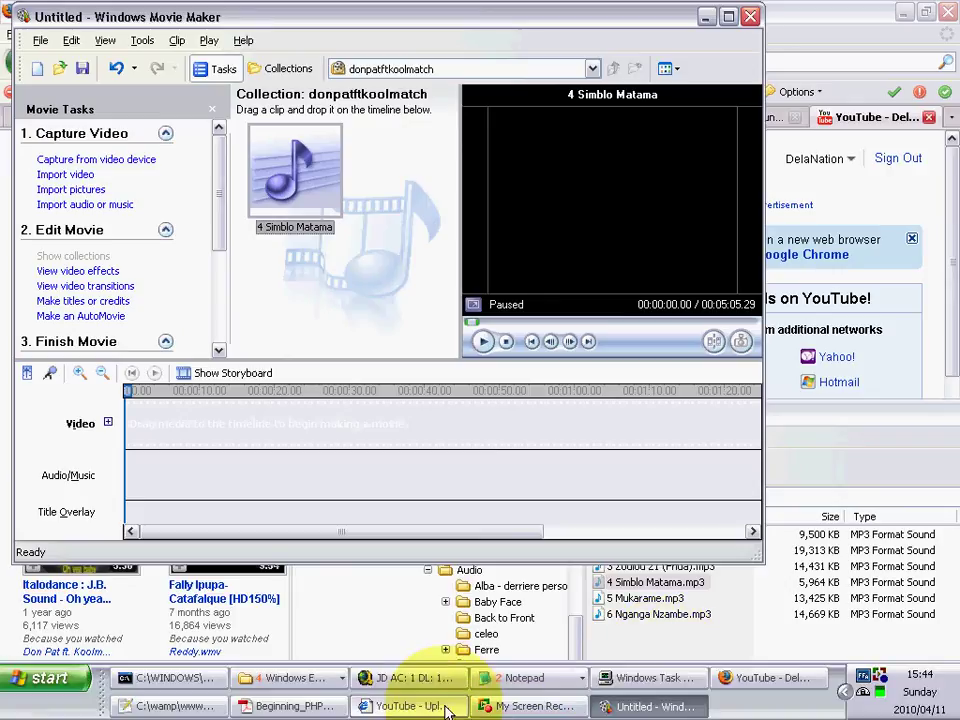
click(318, 683)
click(330, 577)
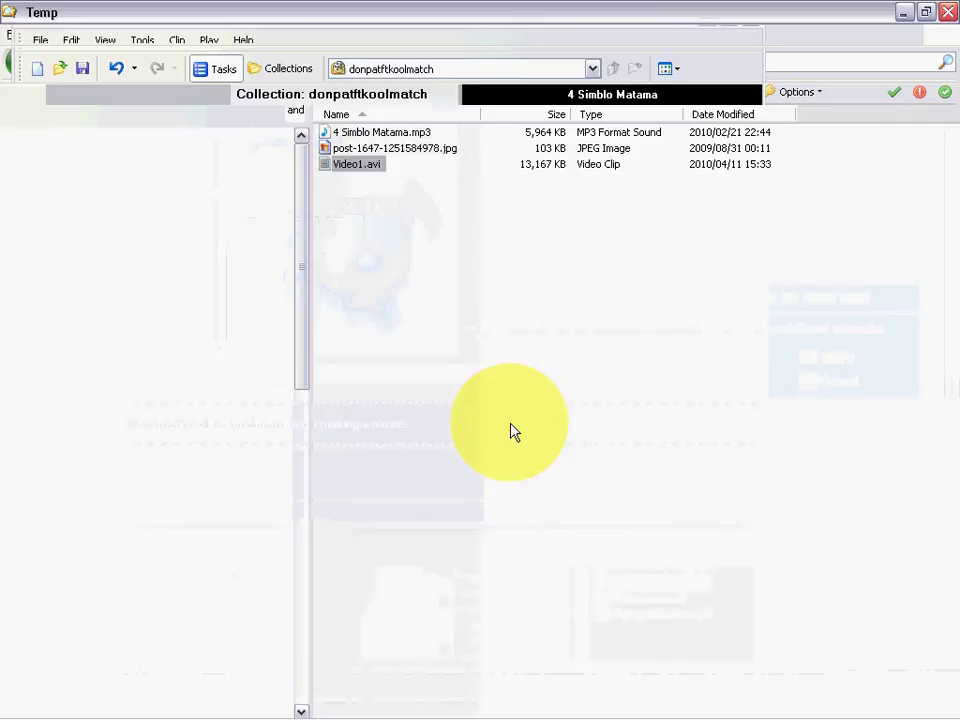
double_click(627, 14)
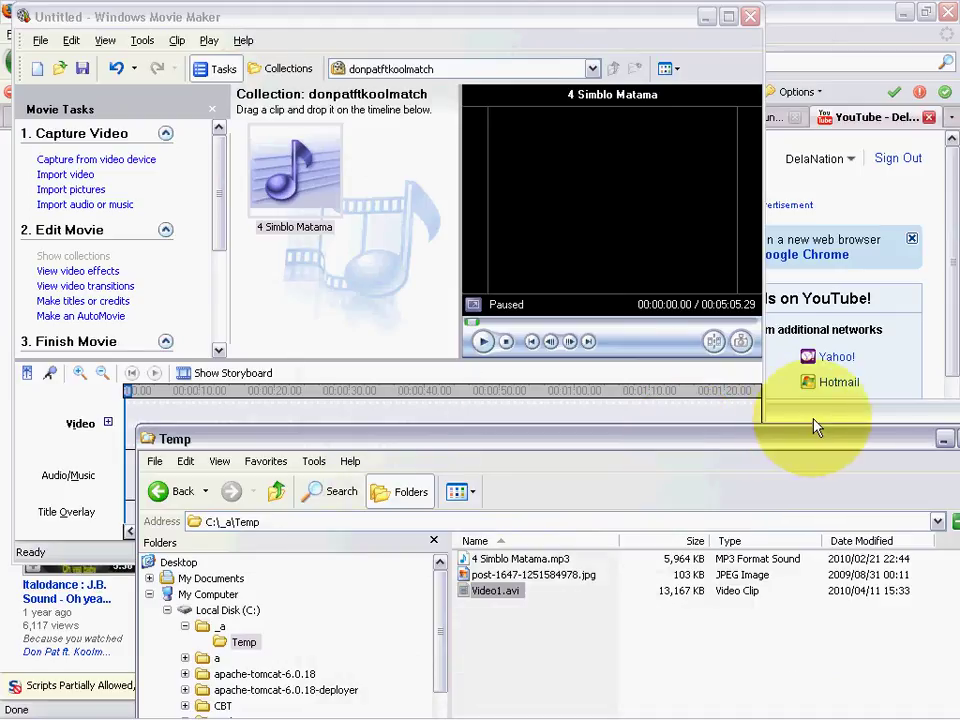
click(926, 410)
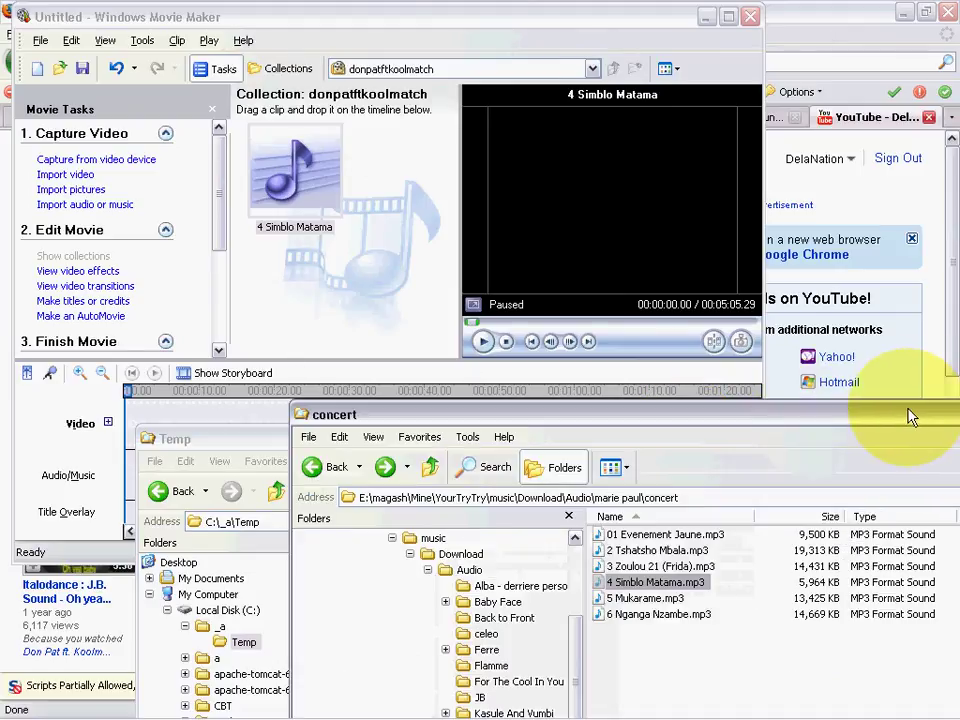
double_click(725, 408)
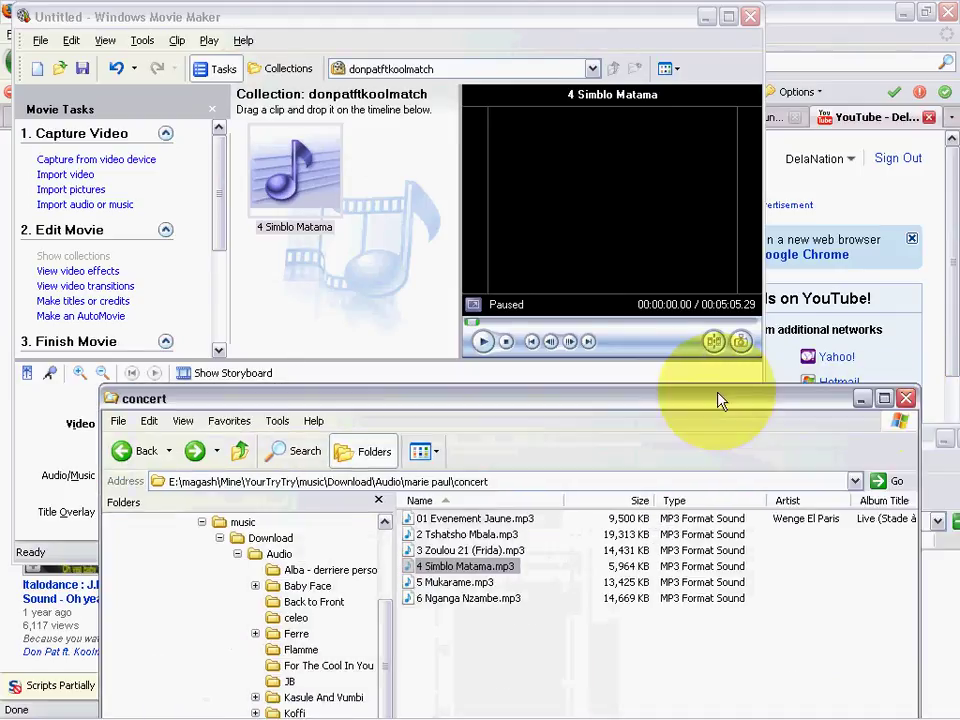
click(866, 399)
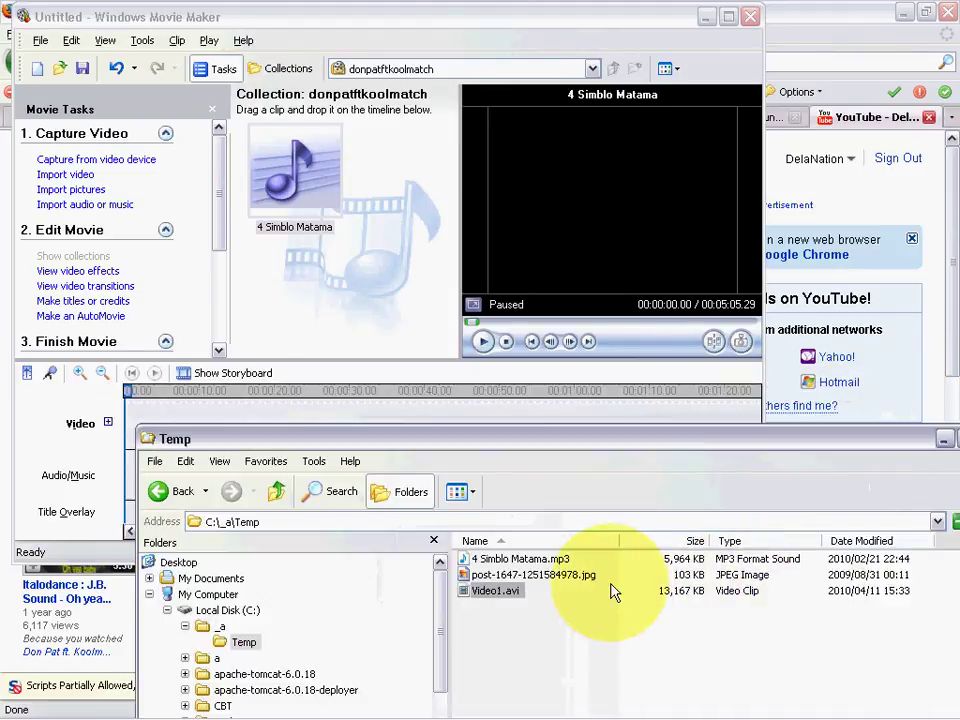
click(548, 588)
click(551, 577)
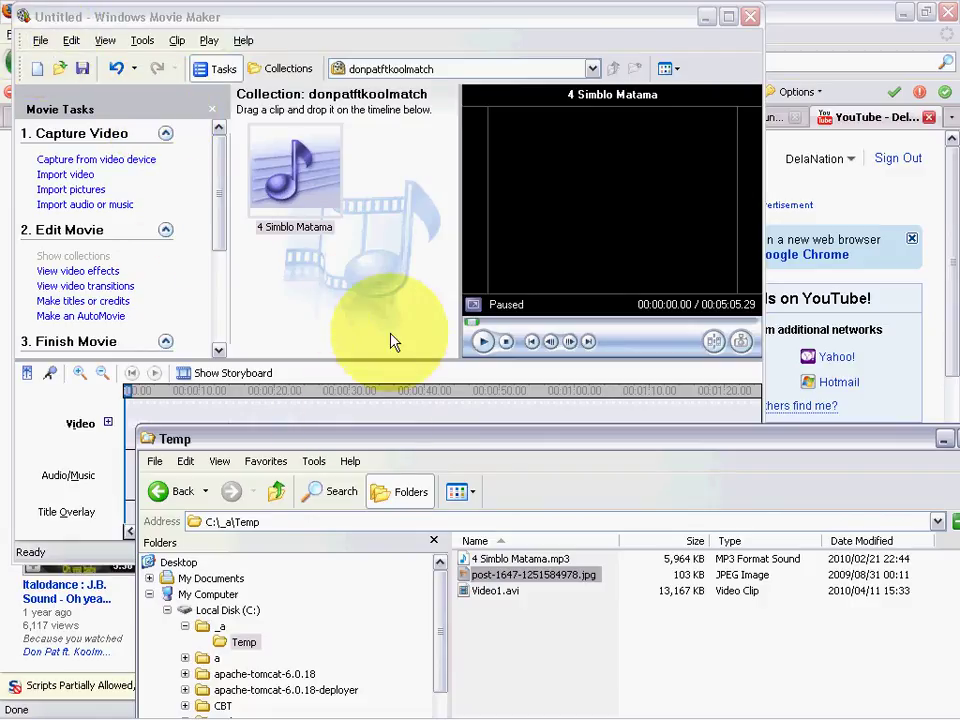
click(40, 40)
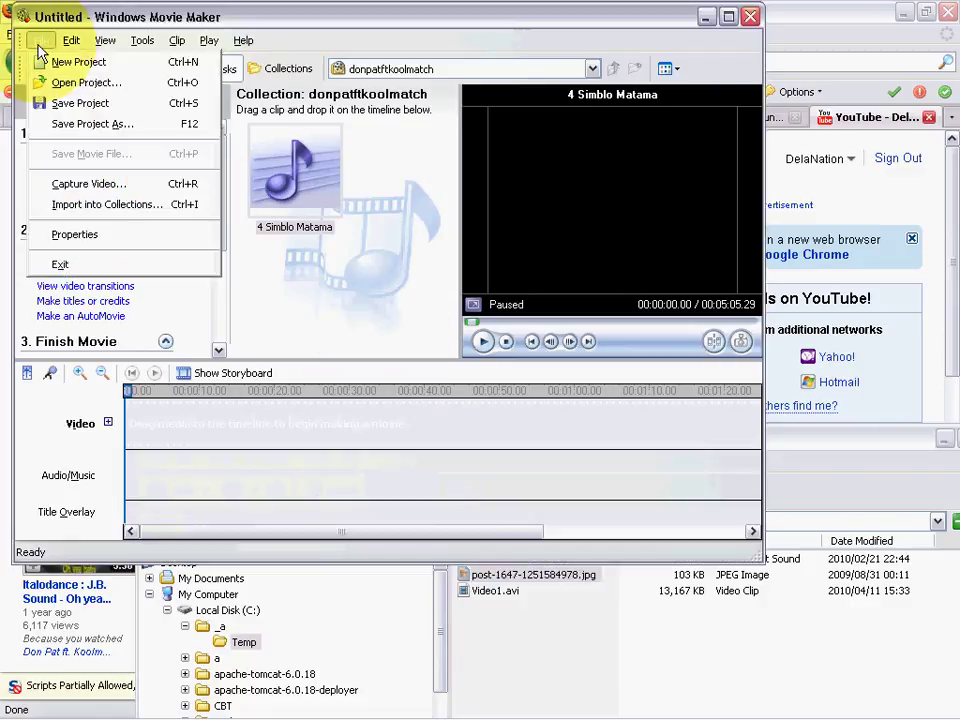
click(279, 35)
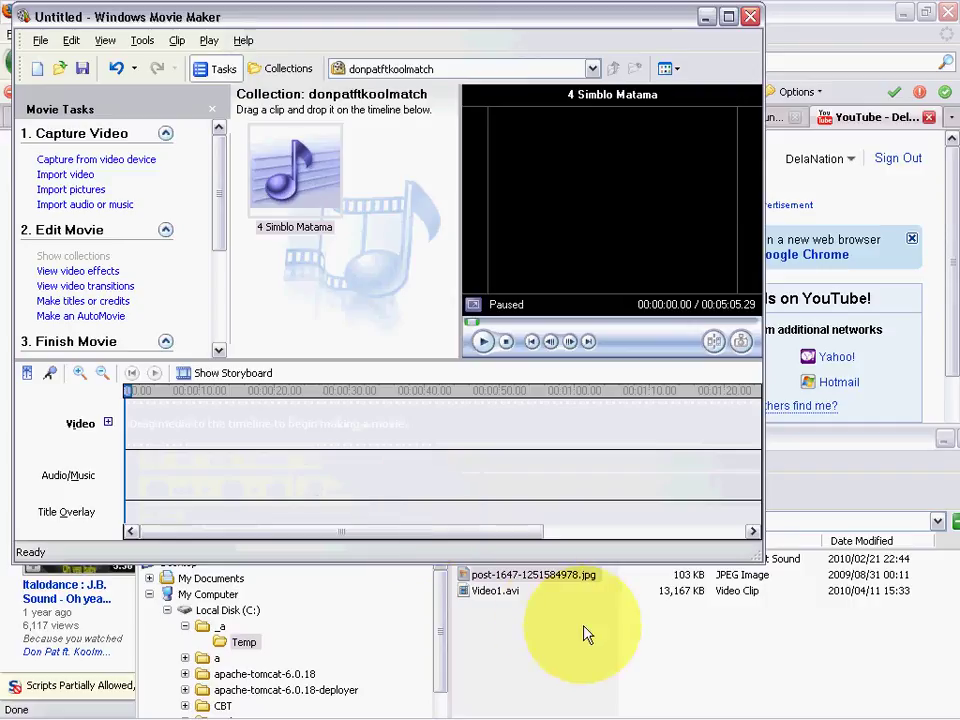
click(543, 595)
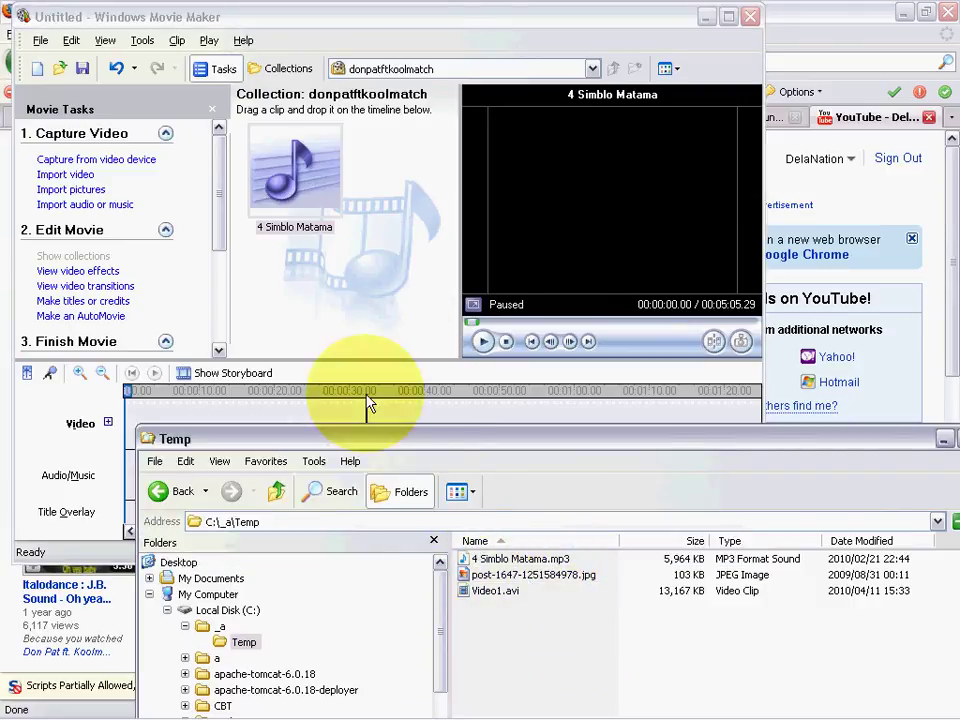
Import the picture post-1647-1251584978.jpg from C:\_a\Temp into the Movie Maker collection
click(40, 45)
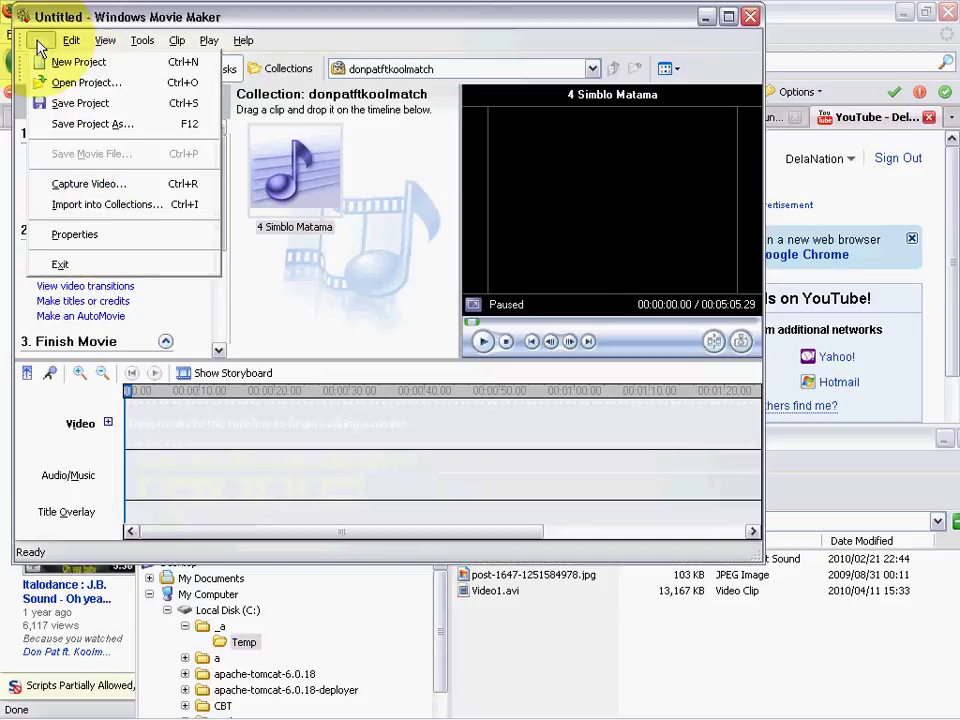
click(70, 205)
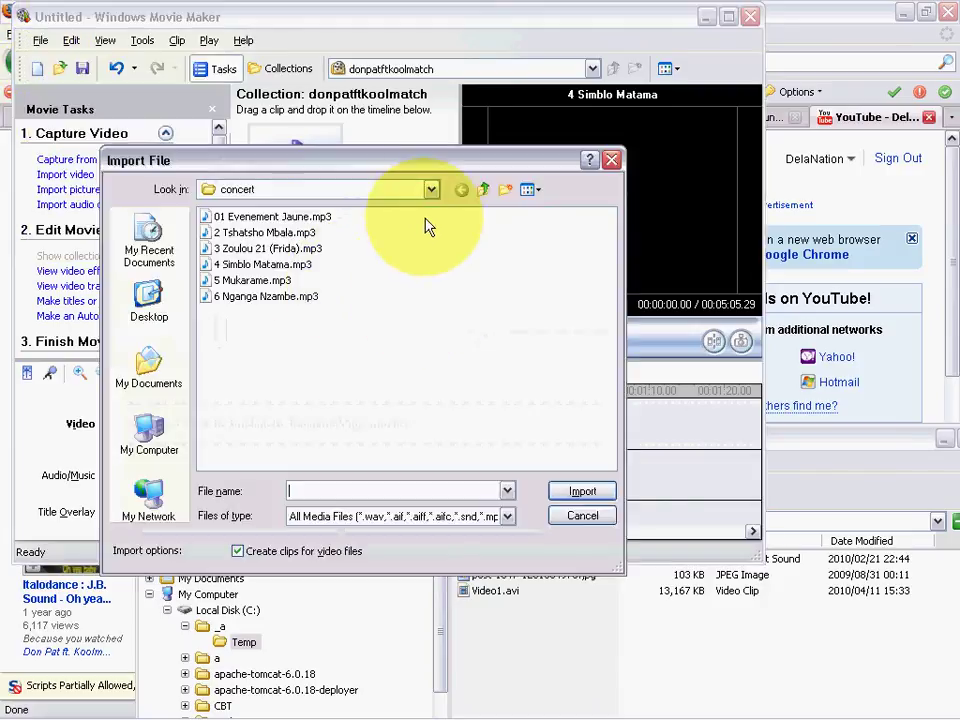
click(431, 189)
click(262, 208)
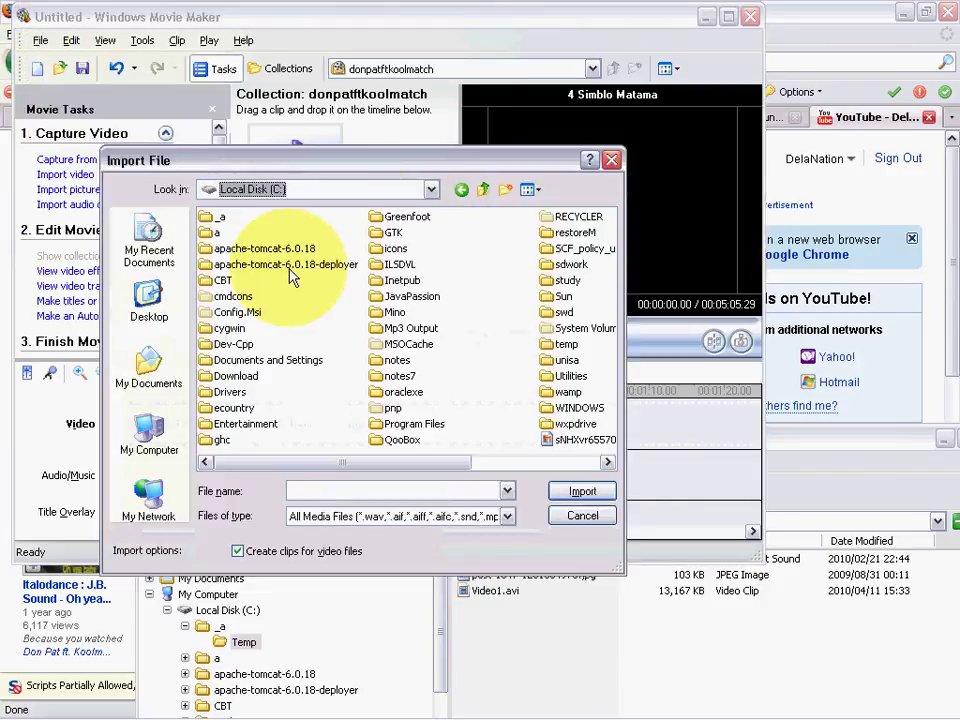
click(222, 218)
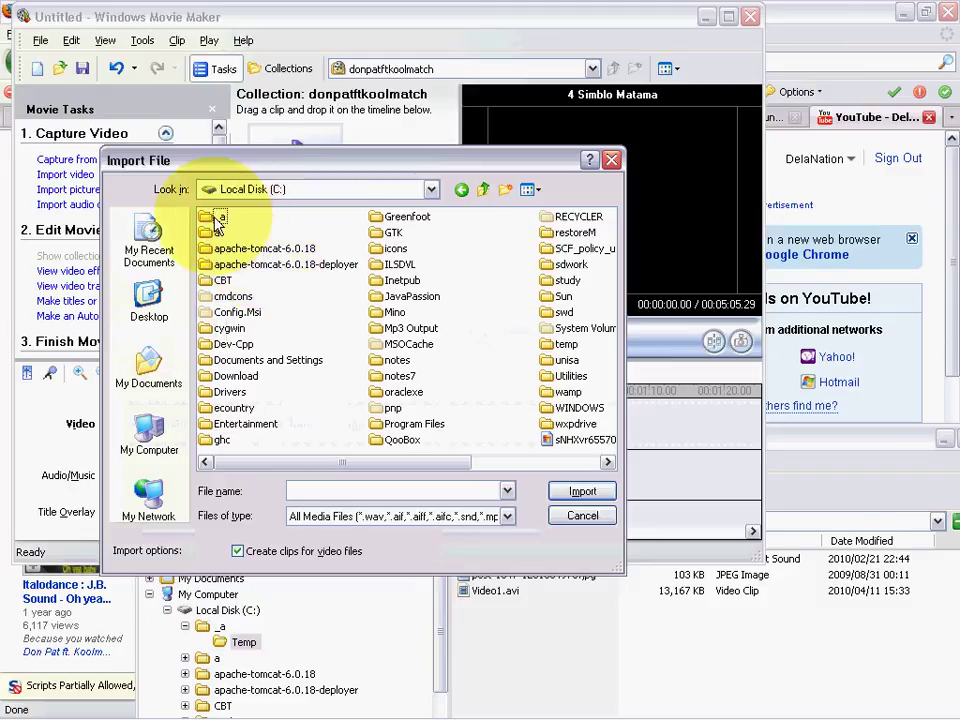
double_click(222, 218)
double_click(225, 216)
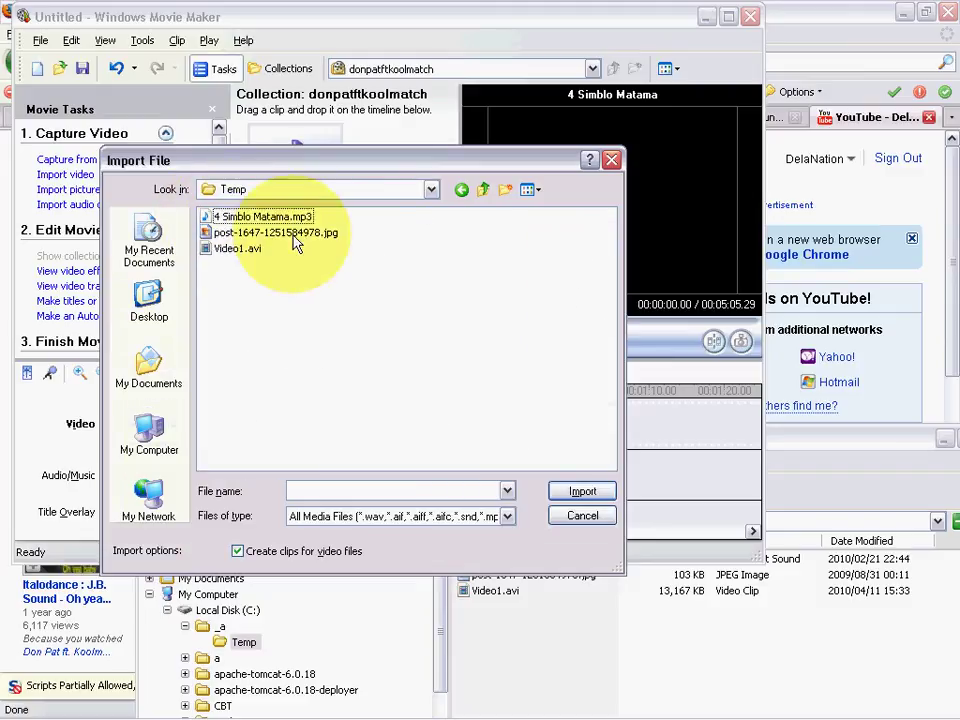
click(322, 233)
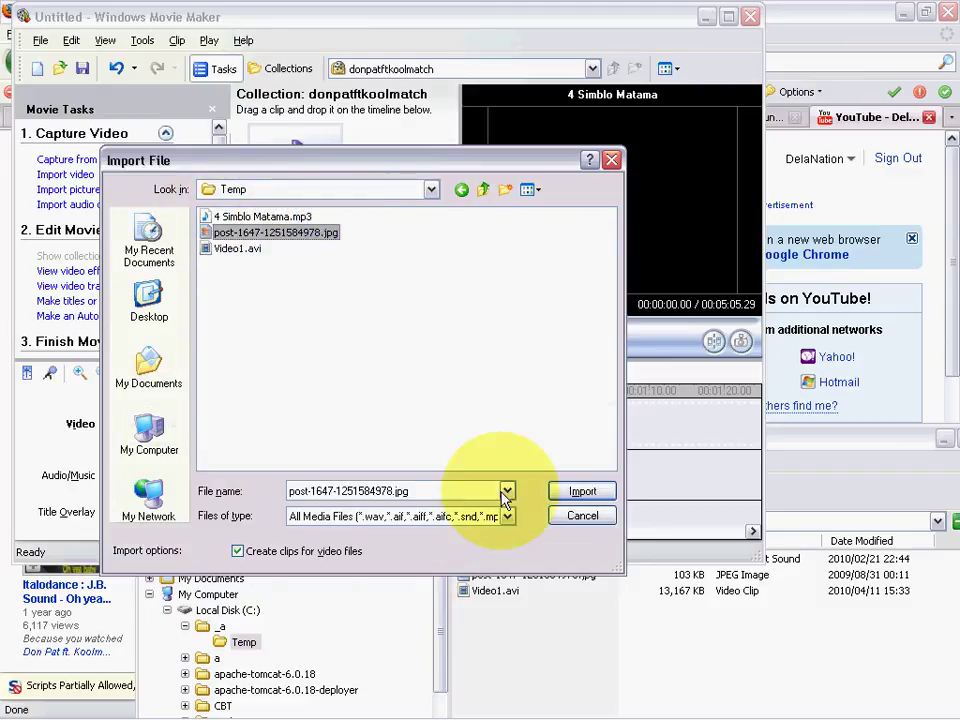
click(557, 497)
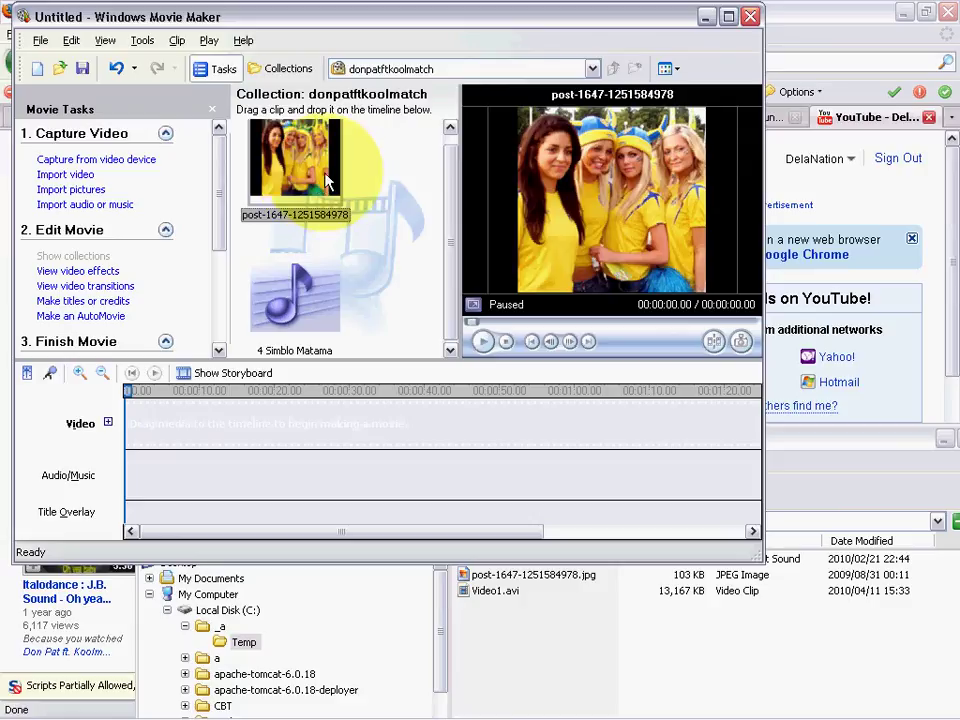
drag(305, 180, 139, 415)
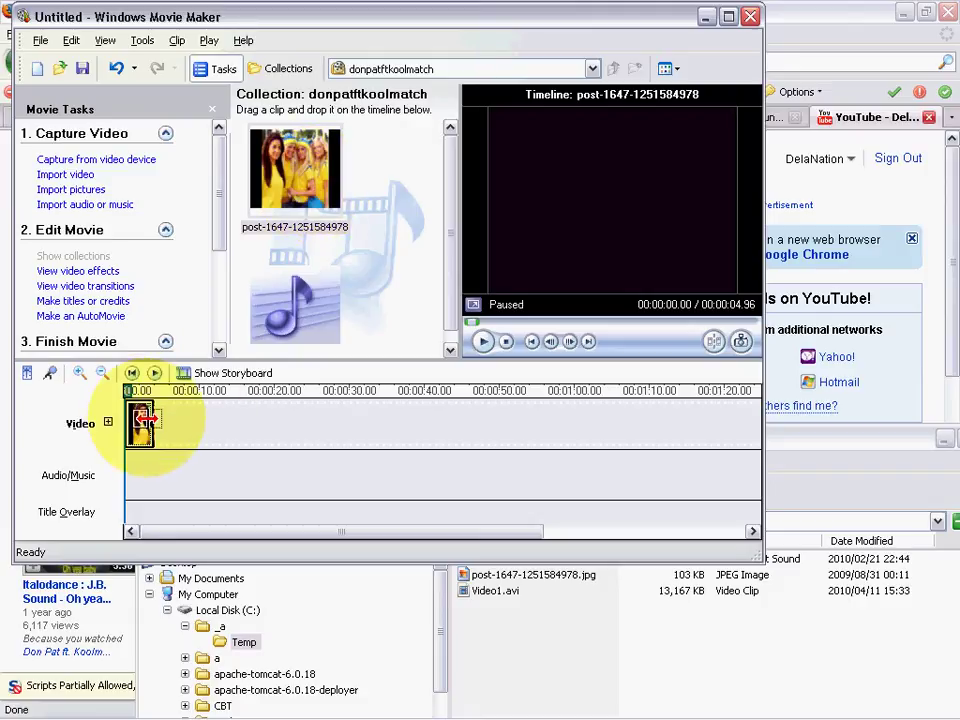
right_click(176, 431)
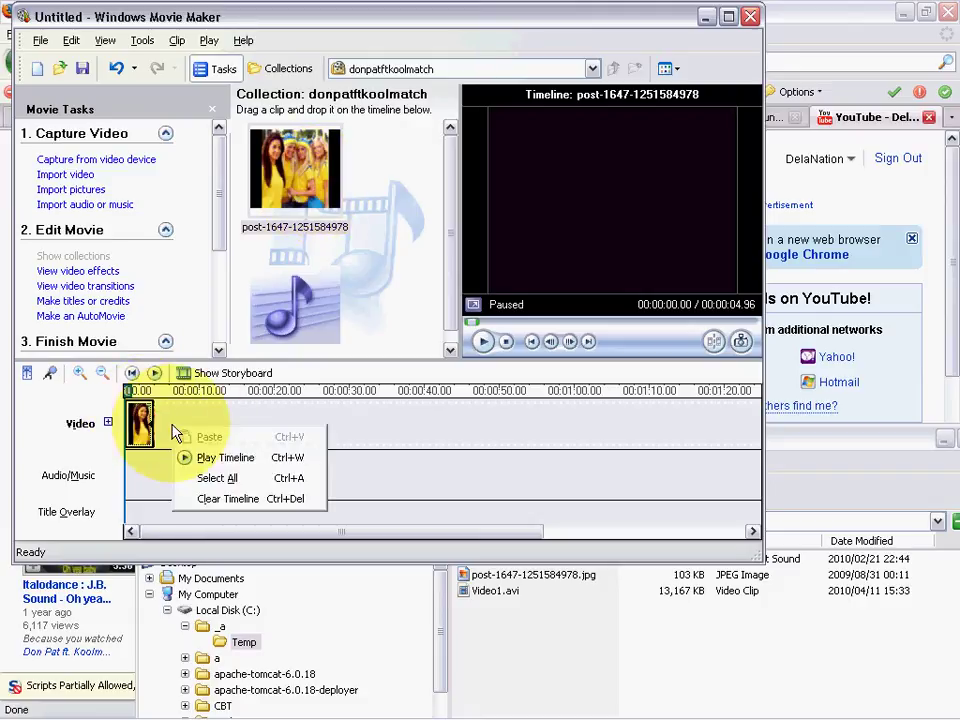
click(375, 287)
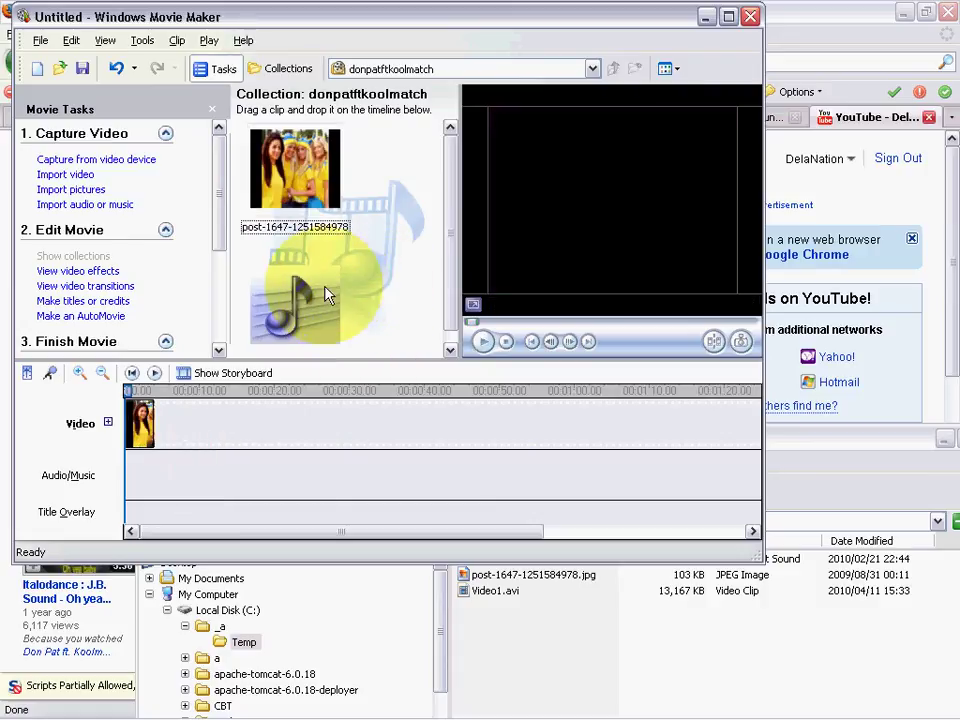
Place the audio clip 4 Simblo Matama at the start of the timeline's Audio/Music track
click(325, 293)
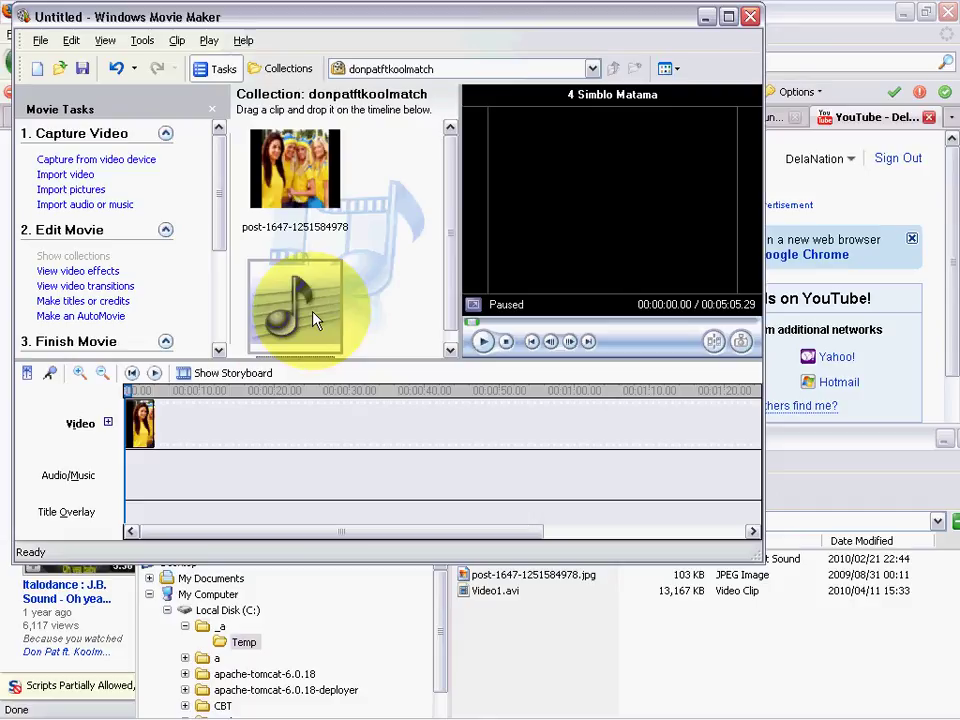
drag(313, 319, 126, 491)
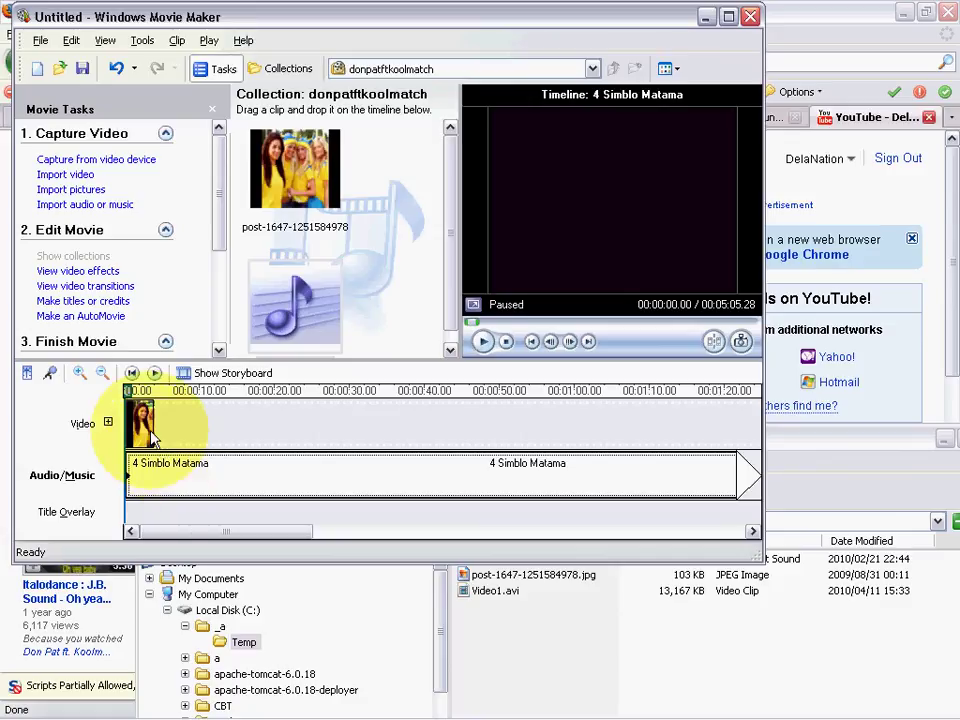
click(155, 440)
click(154, 476)
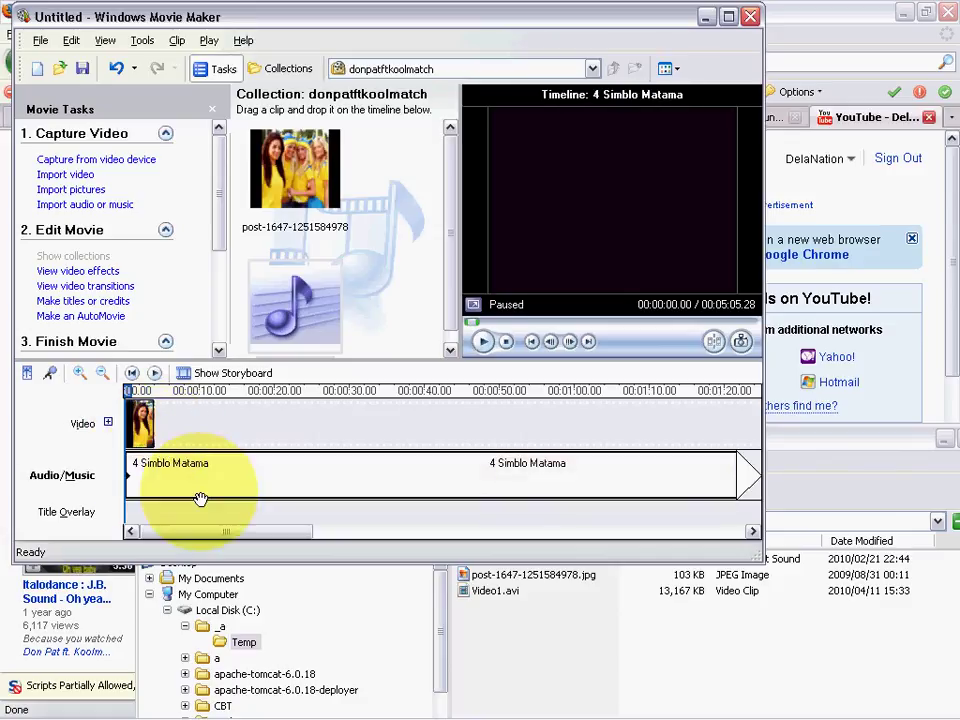
Extend the picture clip on the Video track so that it lasts as long as the song, and return to the timeline's start
drag(240, 532, 654, 583)
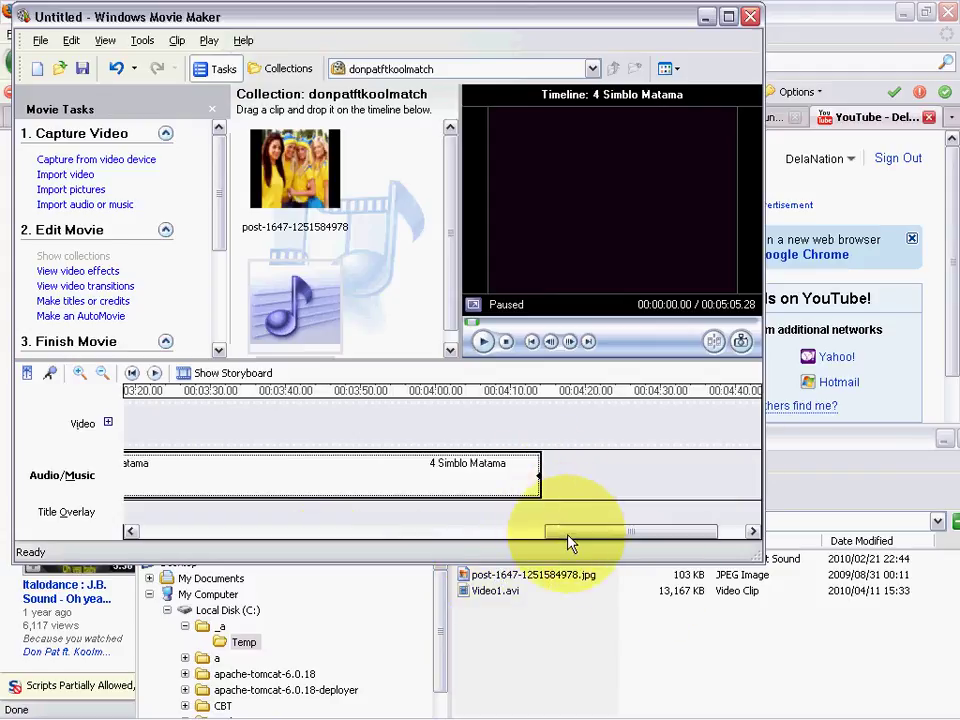
drag(568, 551, 133, 527)
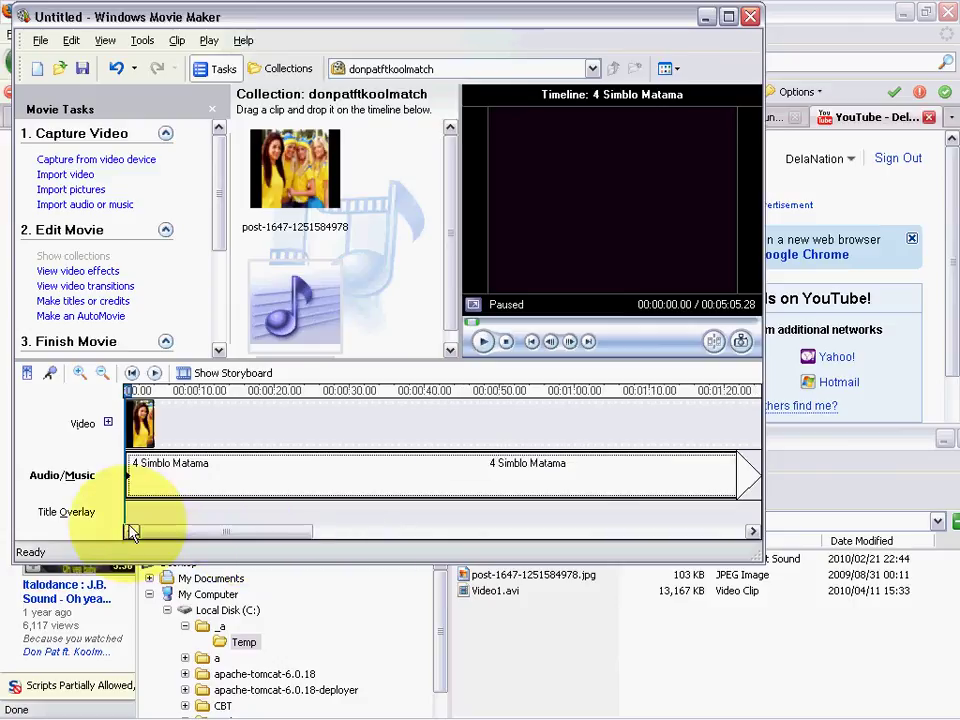
click(149, 427)
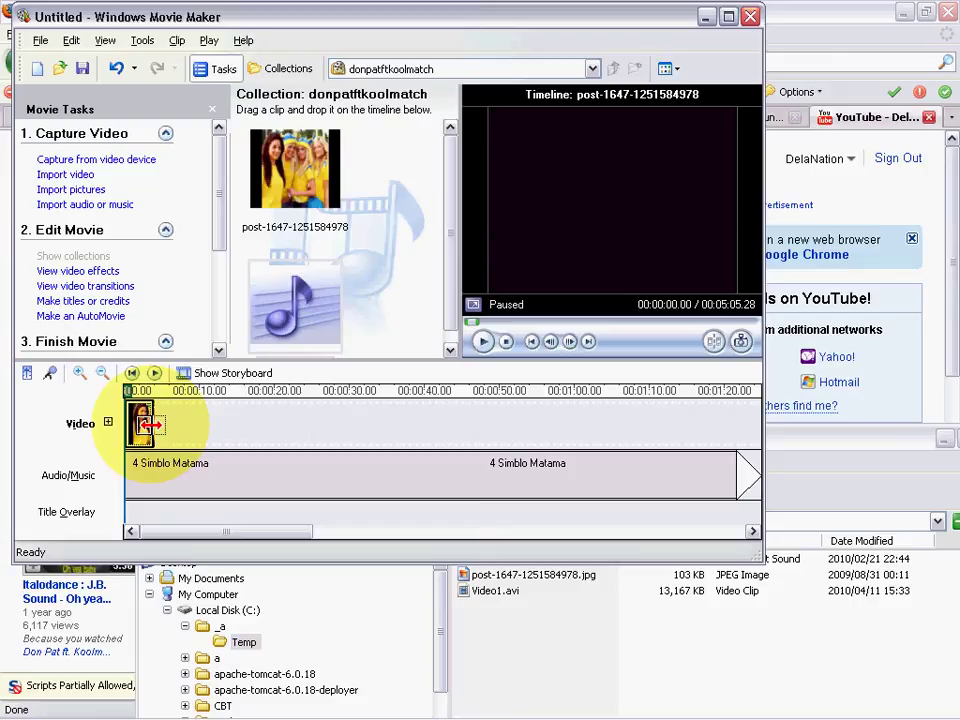
drag(147, 425, 707, 435)
key(Home)
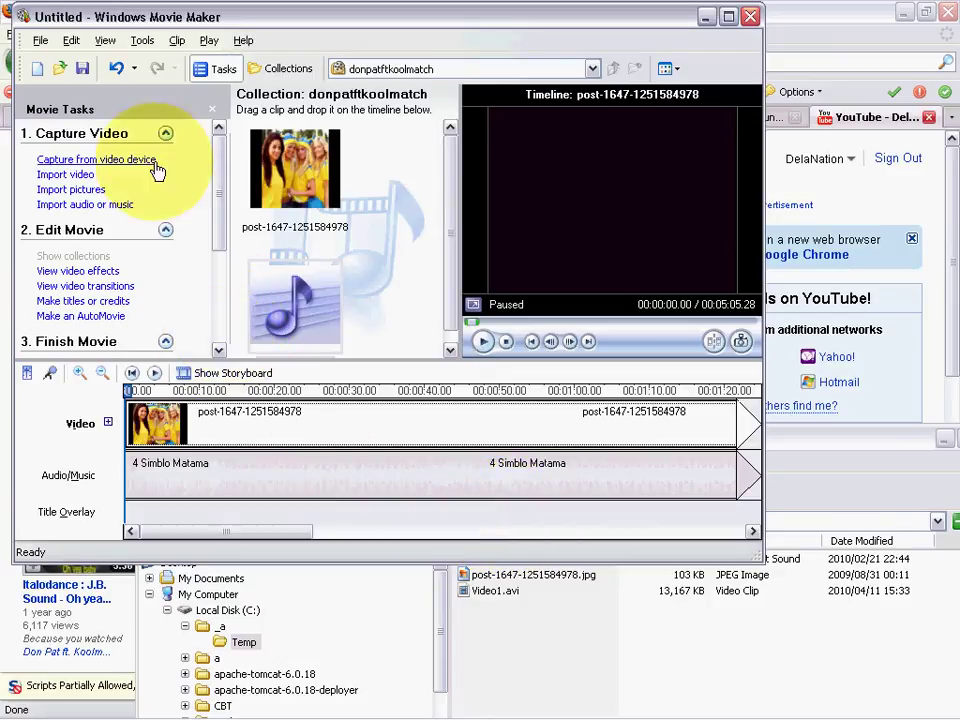
Look through the movie tasks for the options that finish and save the movie
click(219, 350)
click(219, 350)
click(219, 350)
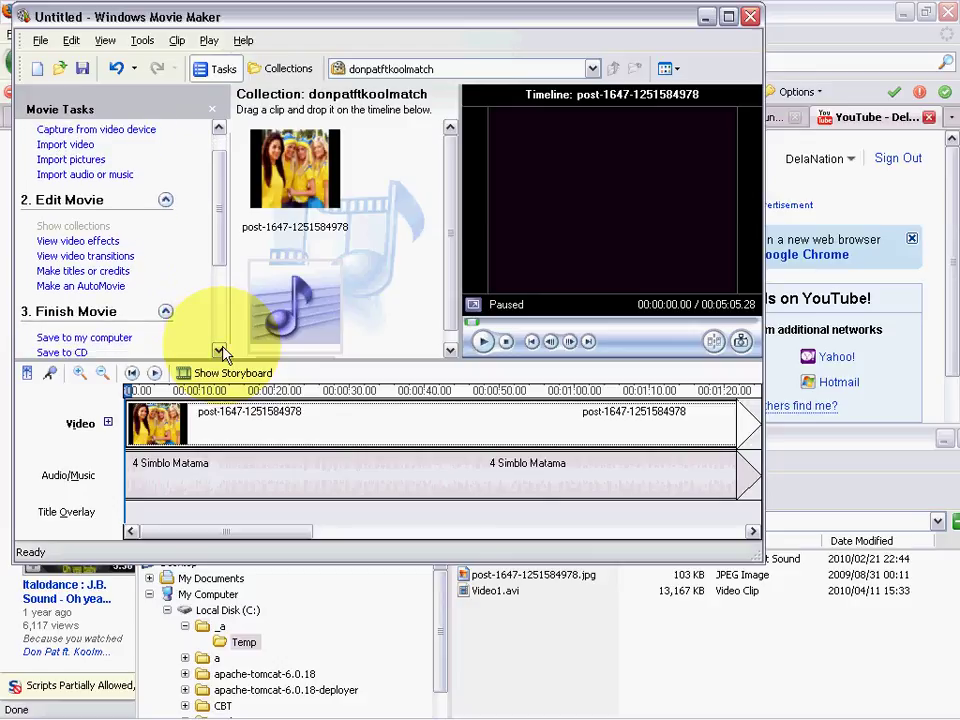
click(219, 350)
click(219, 350)
click(220, 350)
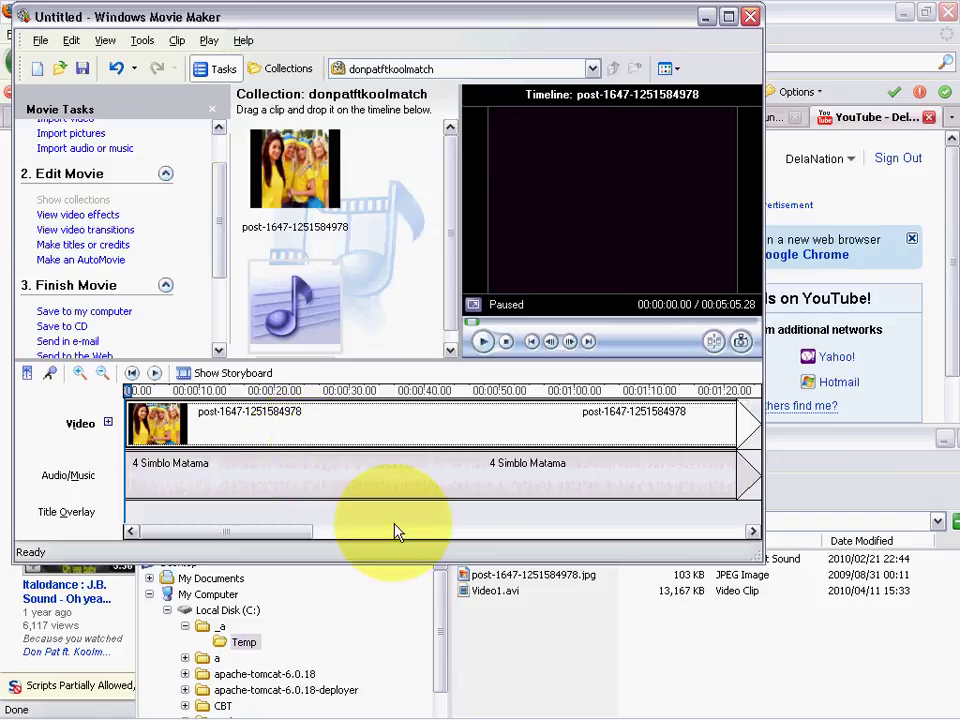
Try to delete the file Video1.avi from the C:\_a\Temp folder
click(480, 593)
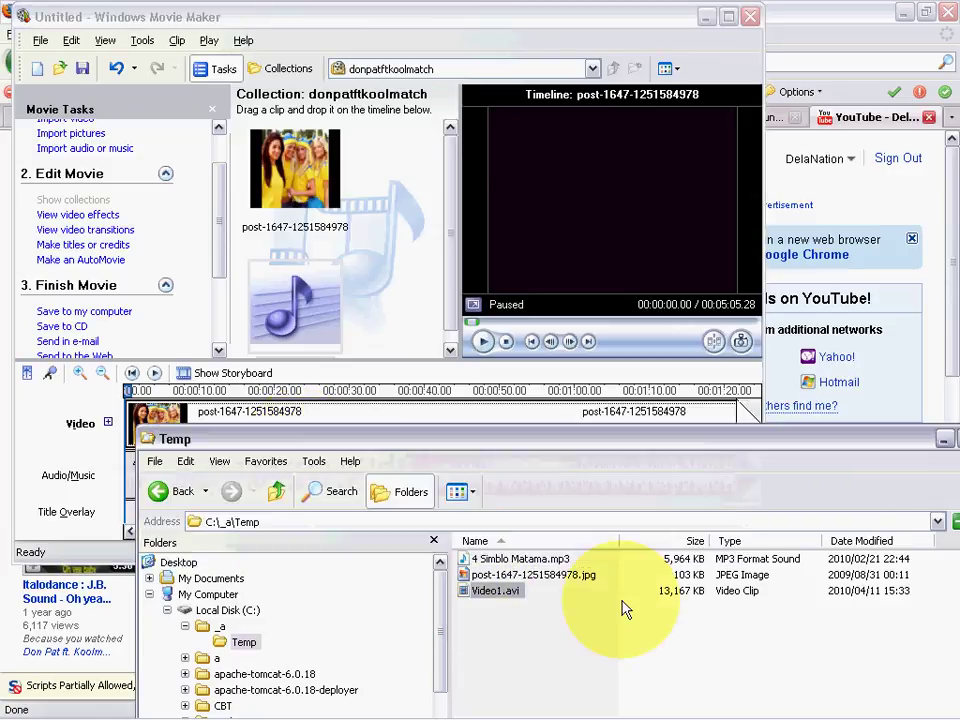
key(Delete)
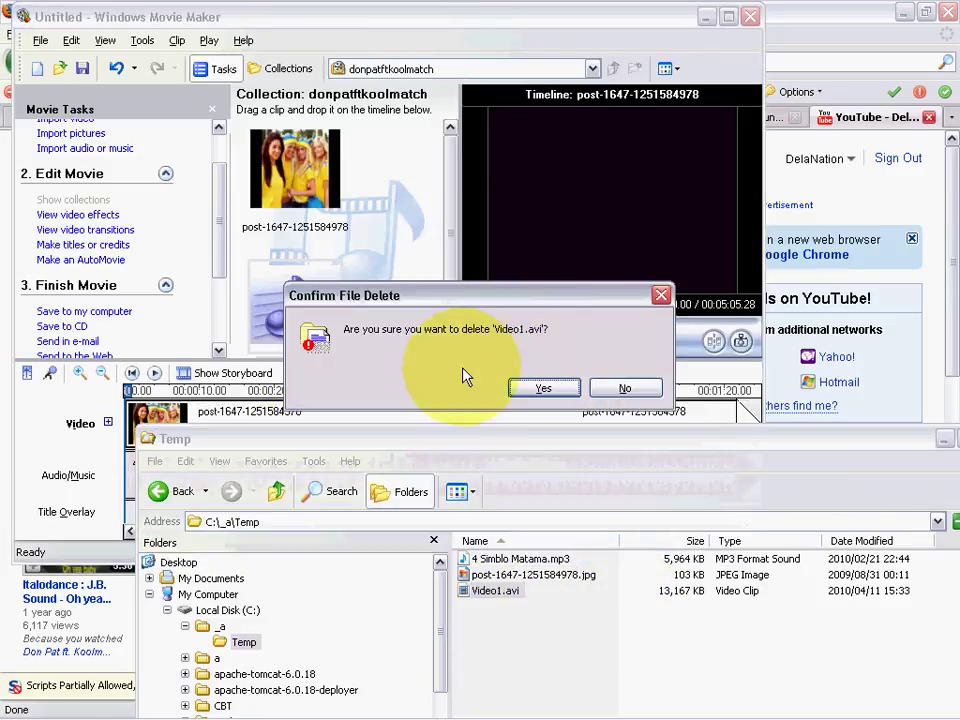
click(540, 389)
Start saving the movie to the computer and choose C:\_a\Temp as the destination folder
drag(320, 300, 221, 292)
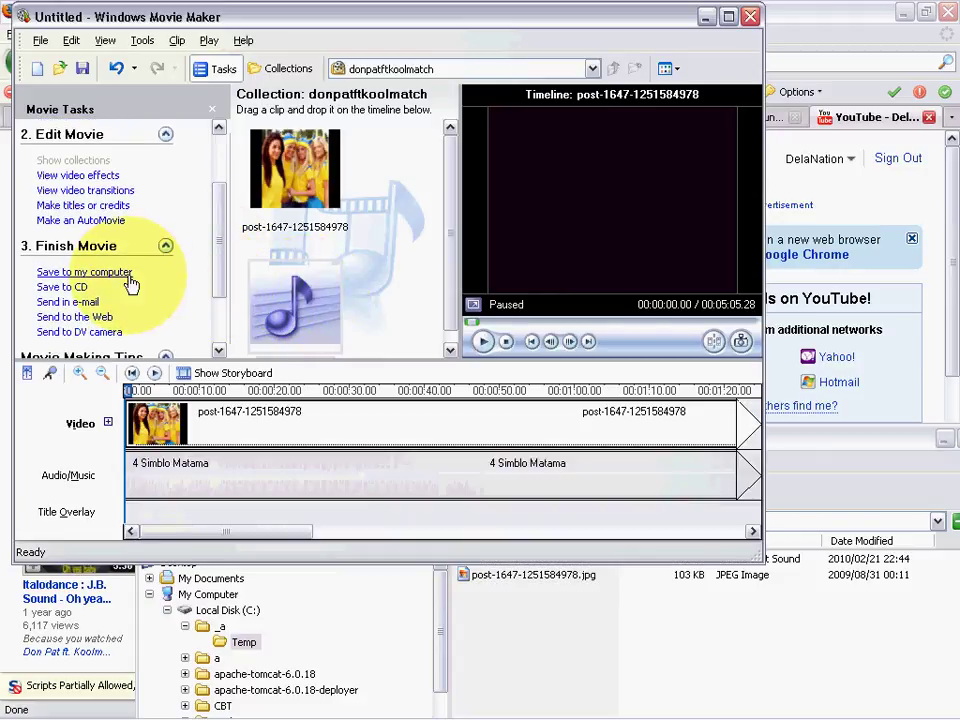
click(128, 273)
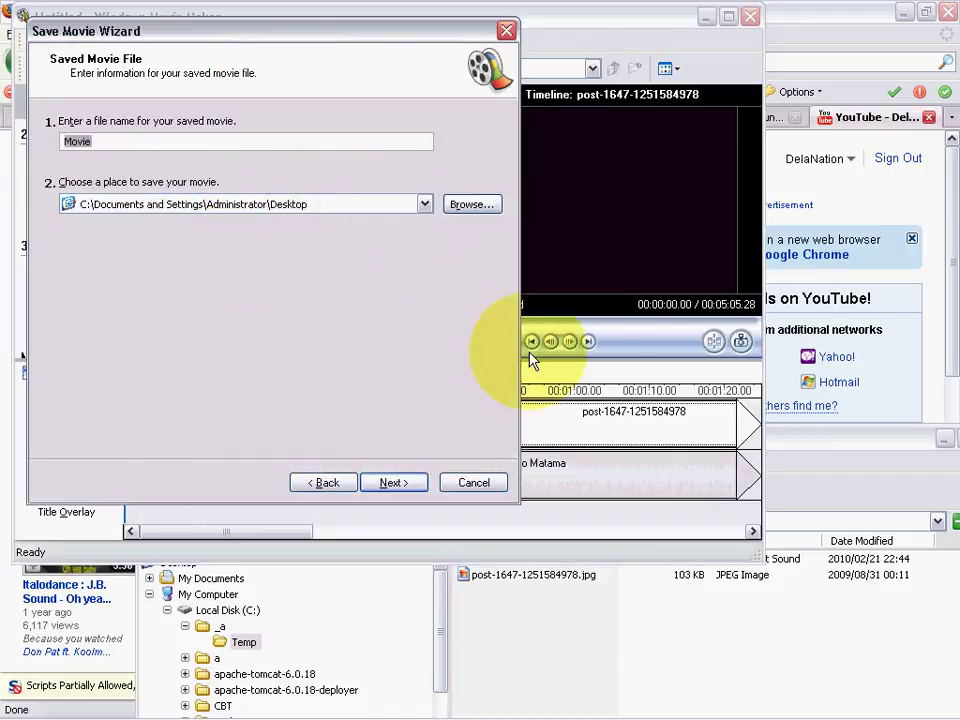
click(821, 499)
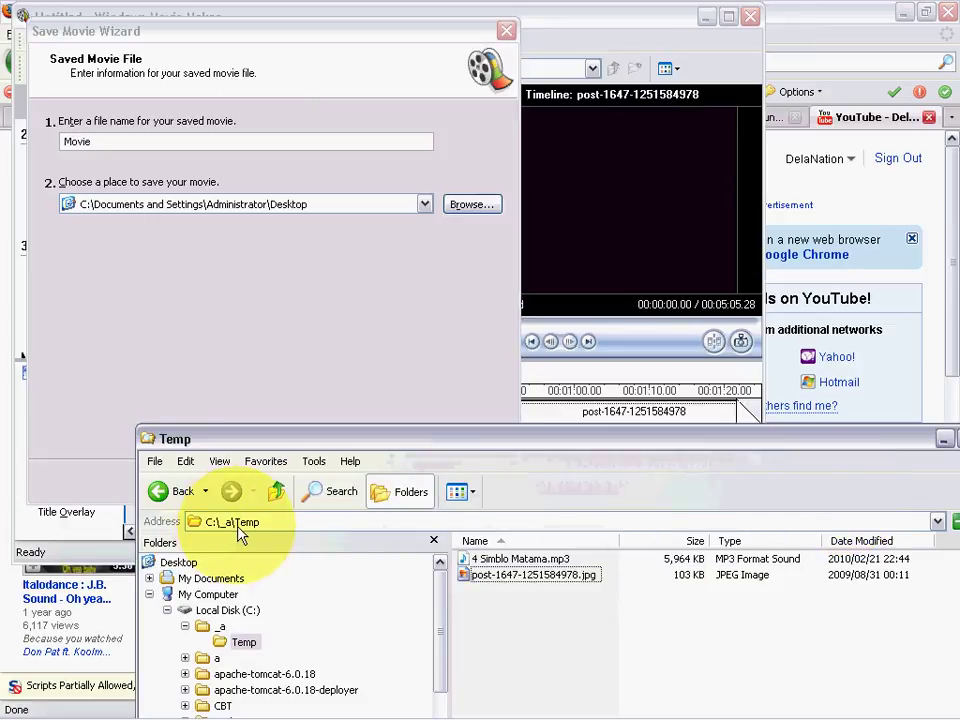
click(470, 204)
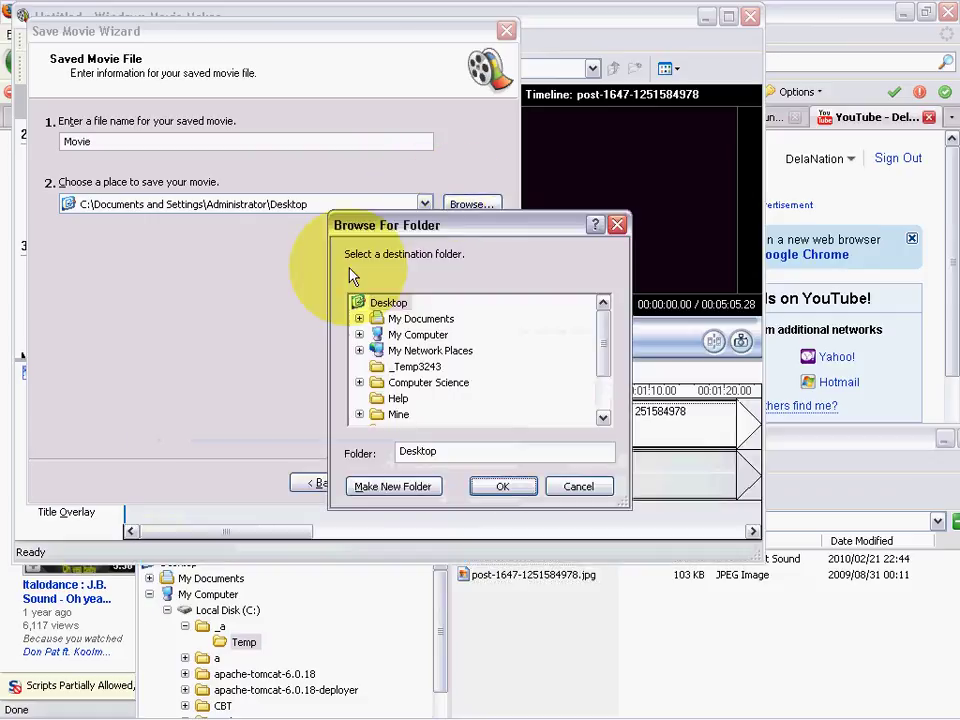
click(359, 334)
click(377, 350)
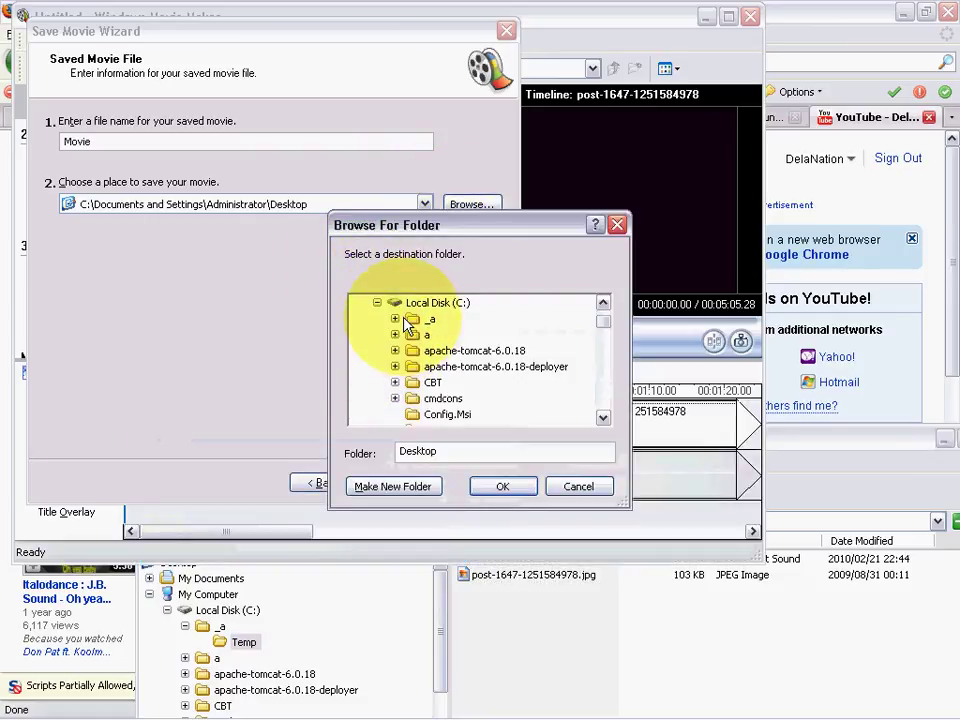
click(395, 319)
click(433, 335)
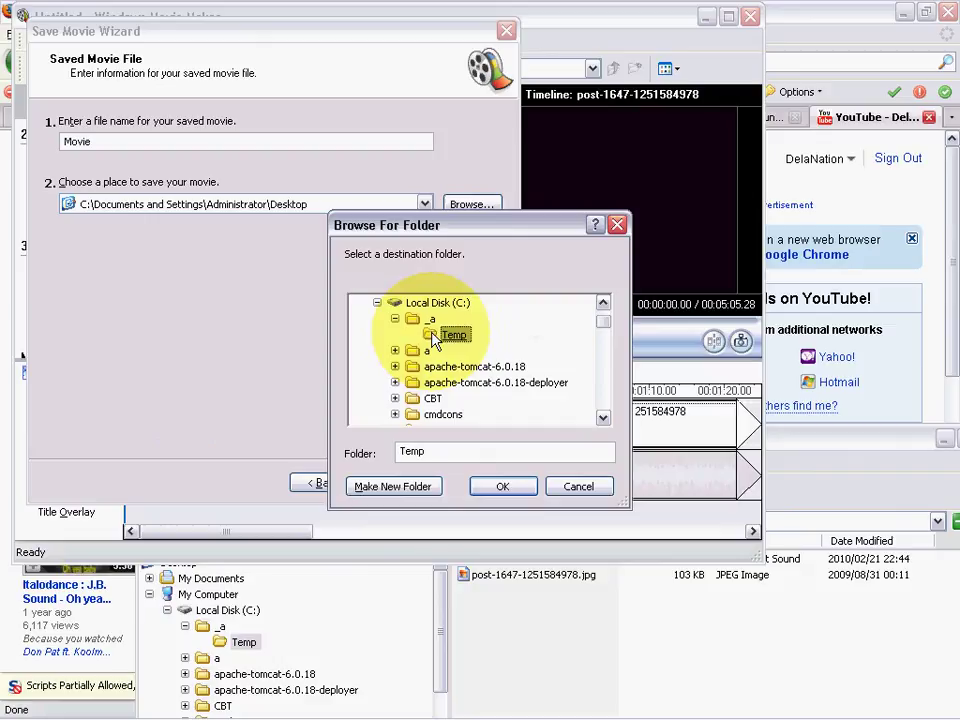
click(501, 487)
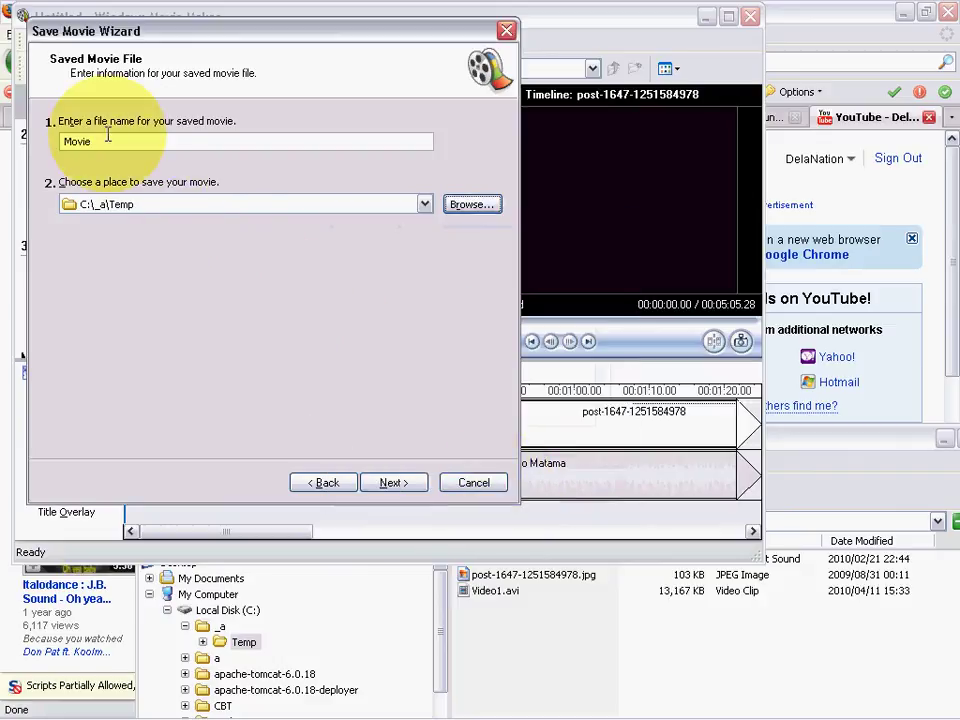
drag(108, 138, 2, 175)
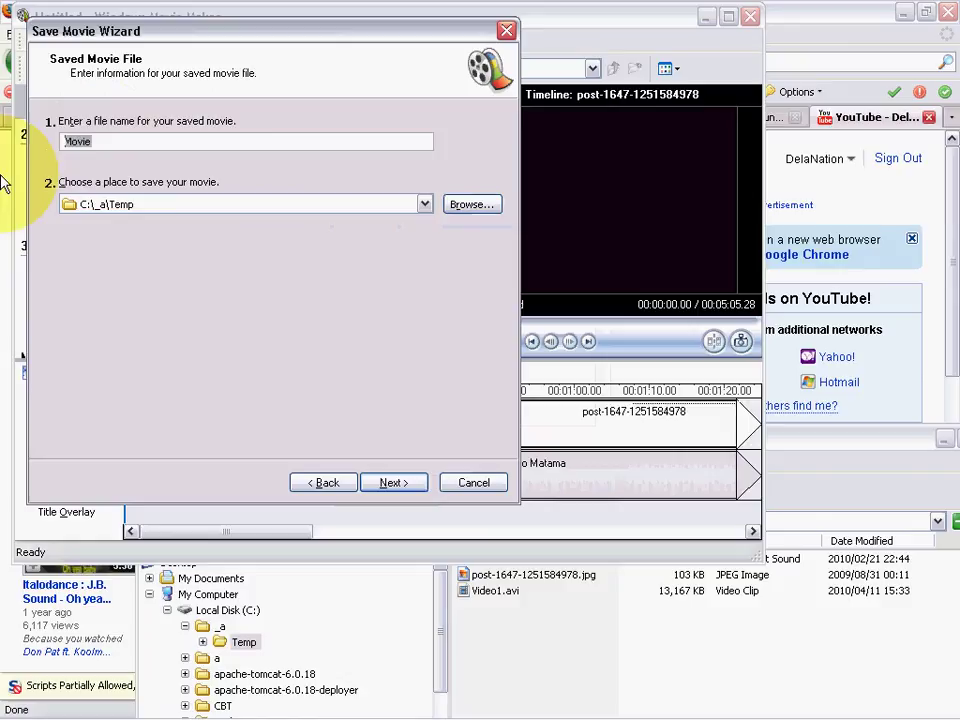
text(MariePaulSimblo)
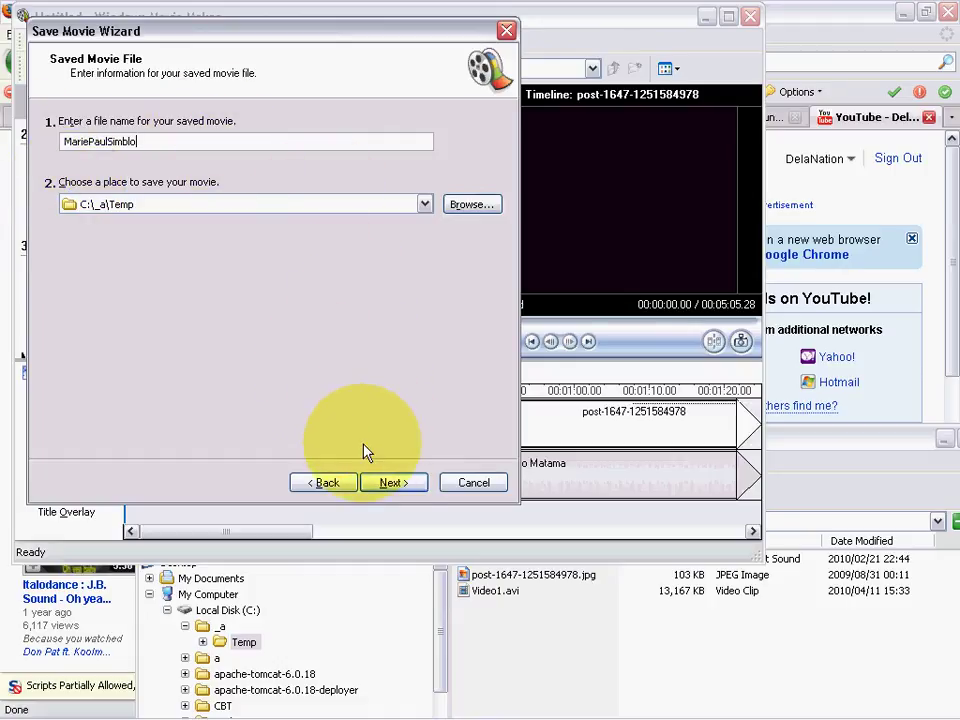
click(399, 486)
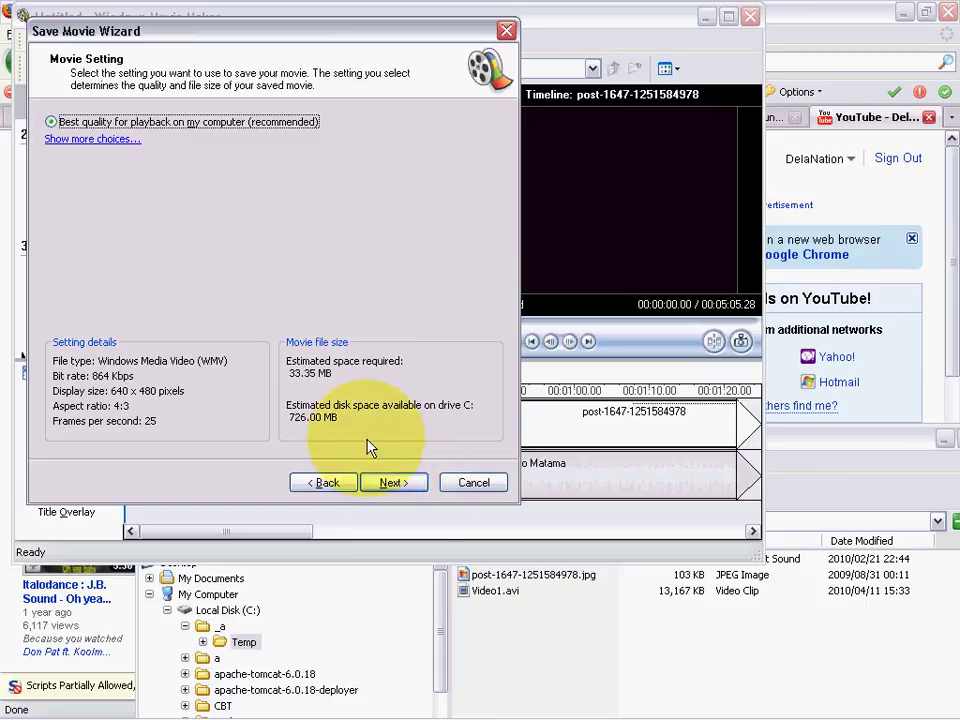
Start saving the movie at best quality for playback on the computer, and bring up the Temp folder to check for the output file
click(560, 634)
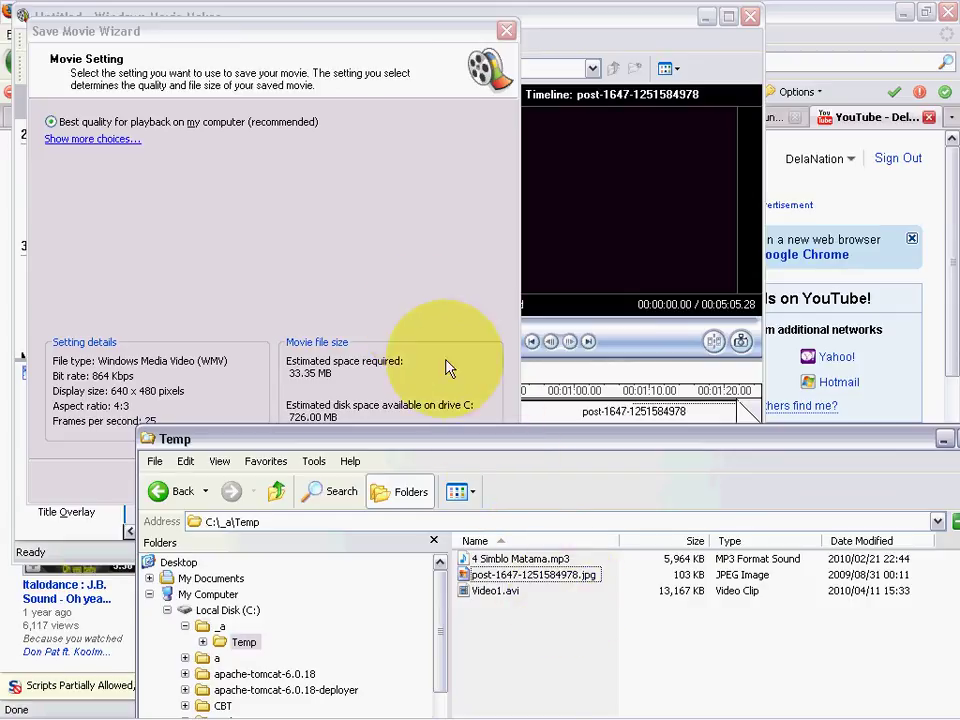
click(434, 316)
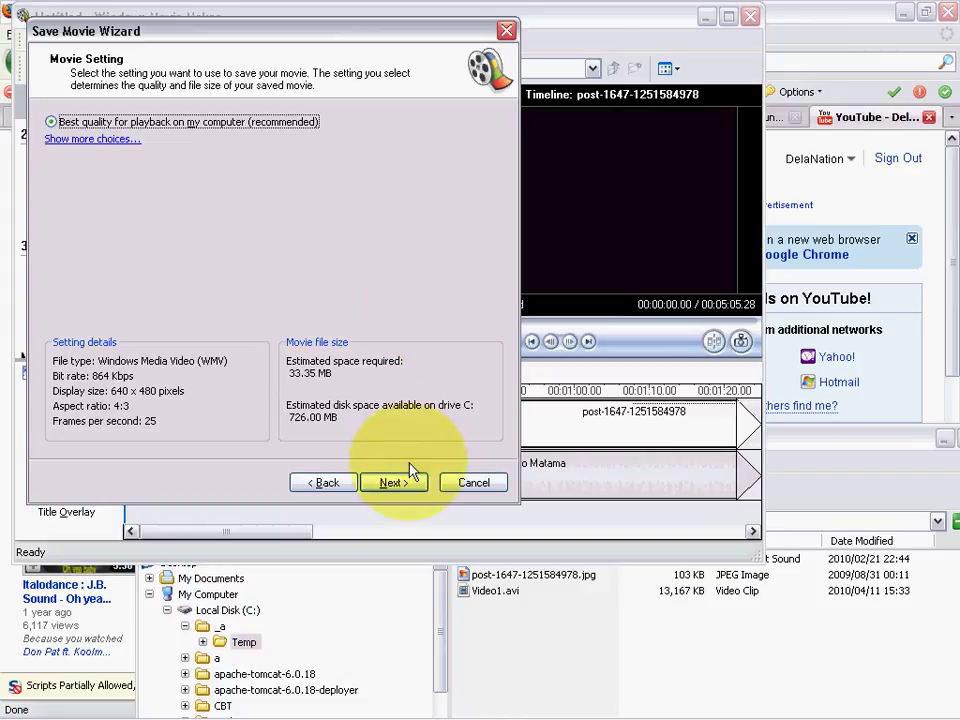
click(392, 483)
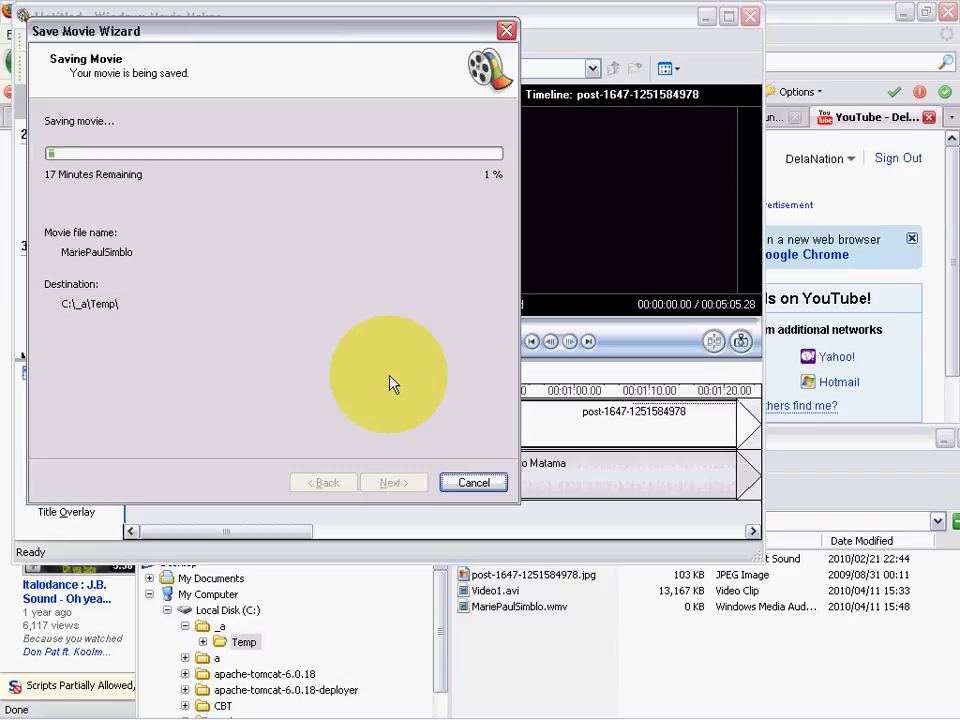
click(560, 622)
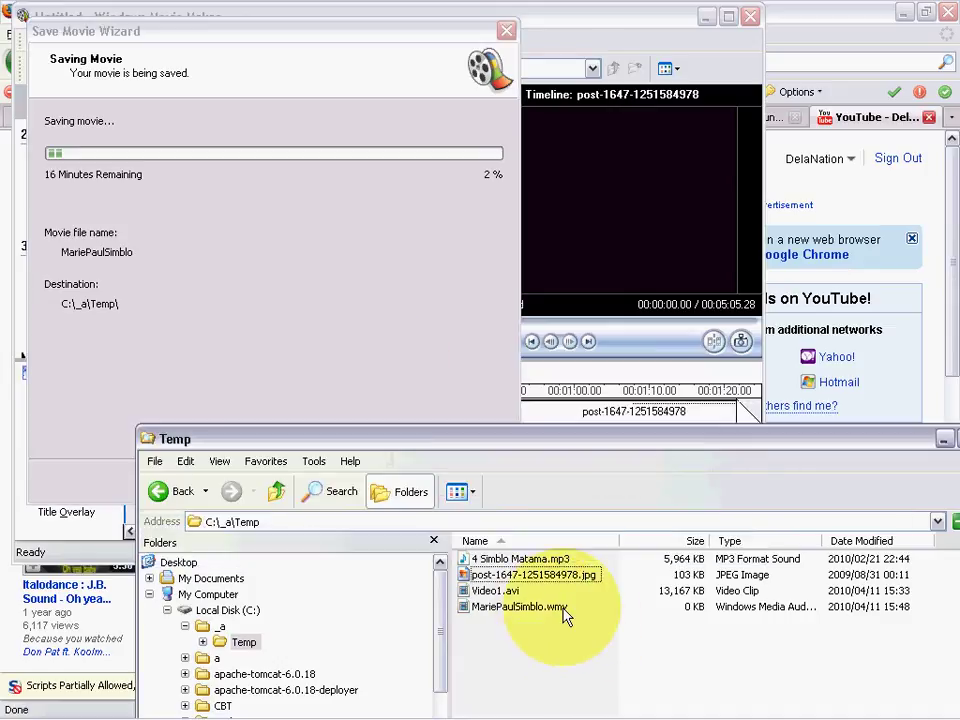